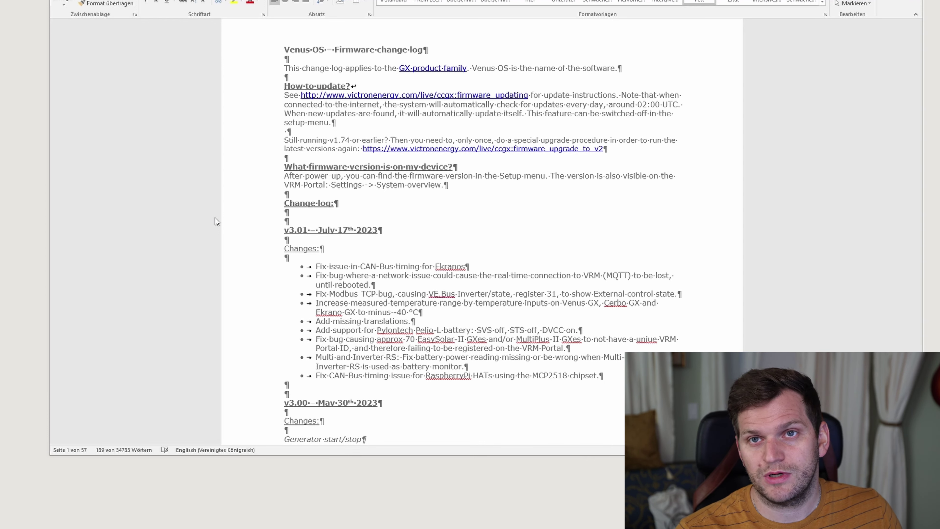
# Select the whole v3.01 section of the change log in Word and scroll down past it
pyautogui.moveTo(248, 230); pyautogui.dragTo(249, 385)
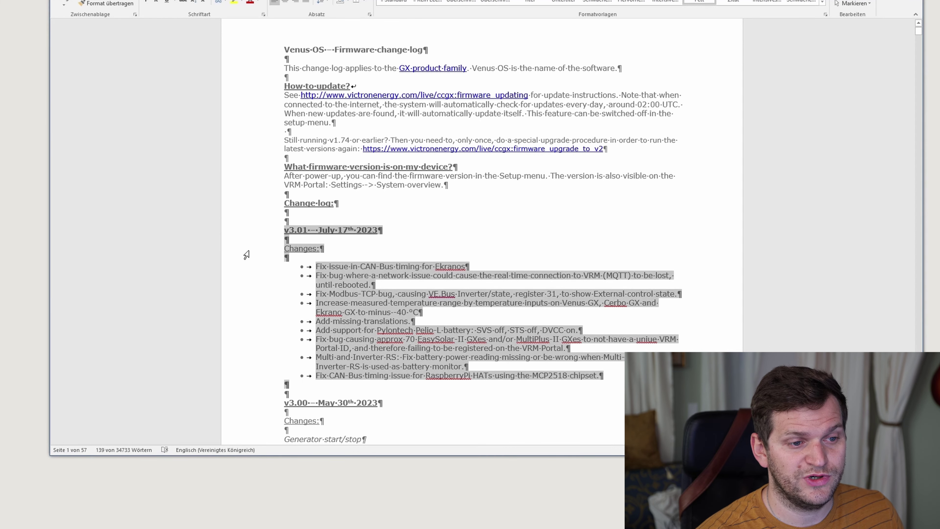
pyautogui.scroll(-3, 261, 248)
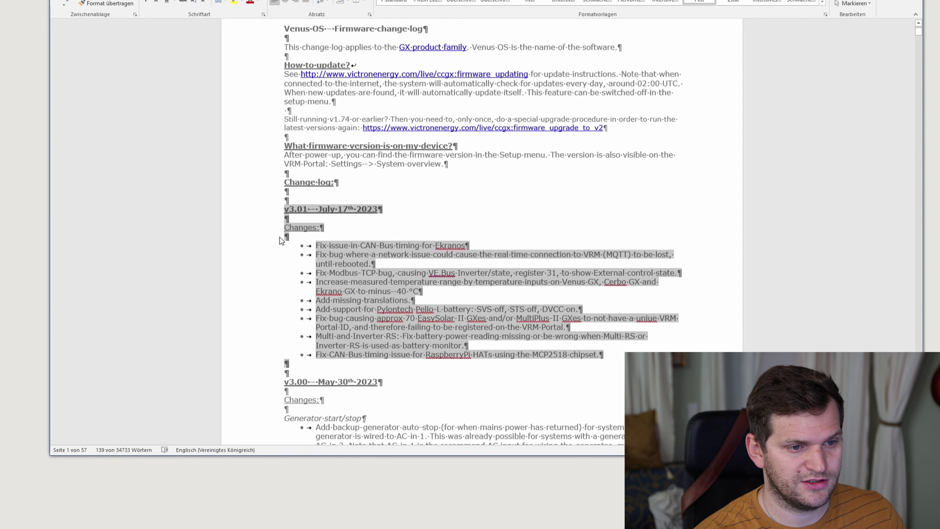
pyautogui.scroll(-2, 275, 237)
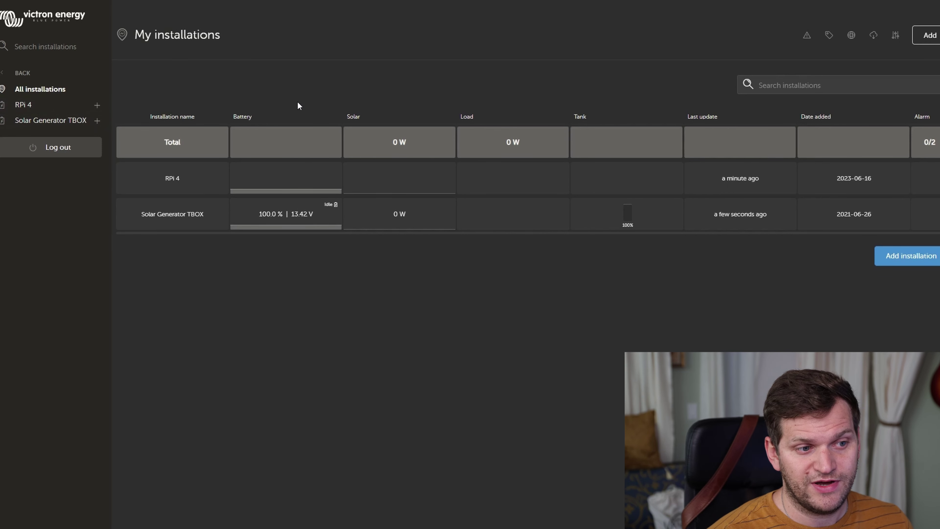
# Open the RPi 4 installation's remote console from its VRM dashboard, closing the embedded console view
pyautogui.click(168, 187)
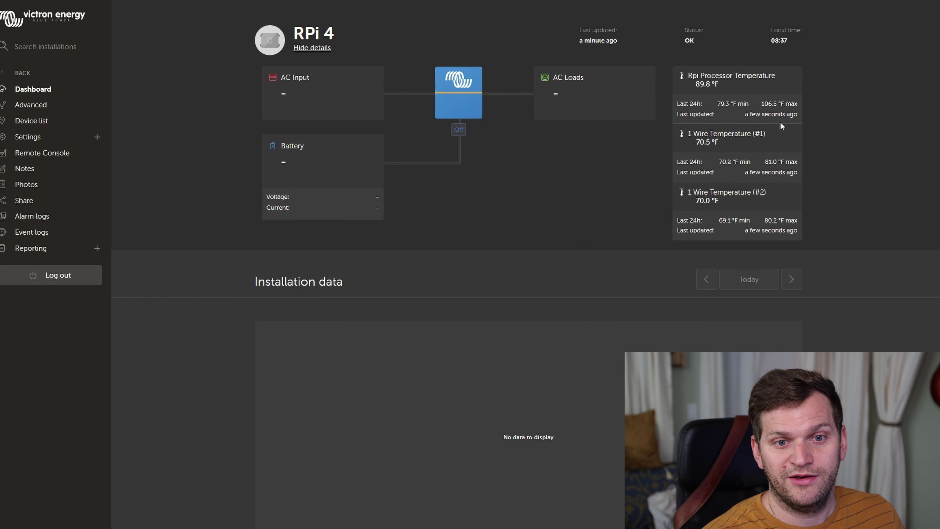
pyautogui.click(44, 154)
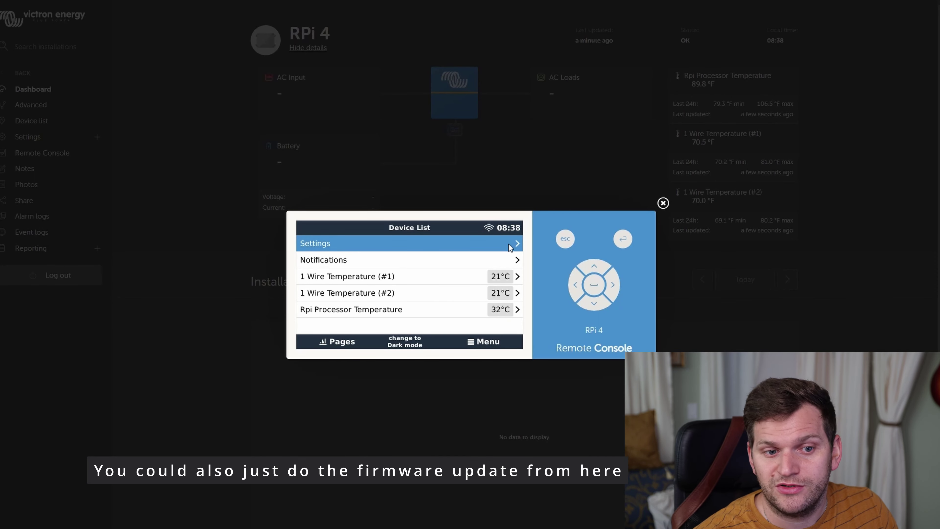
pyautogui.click(663, 203)
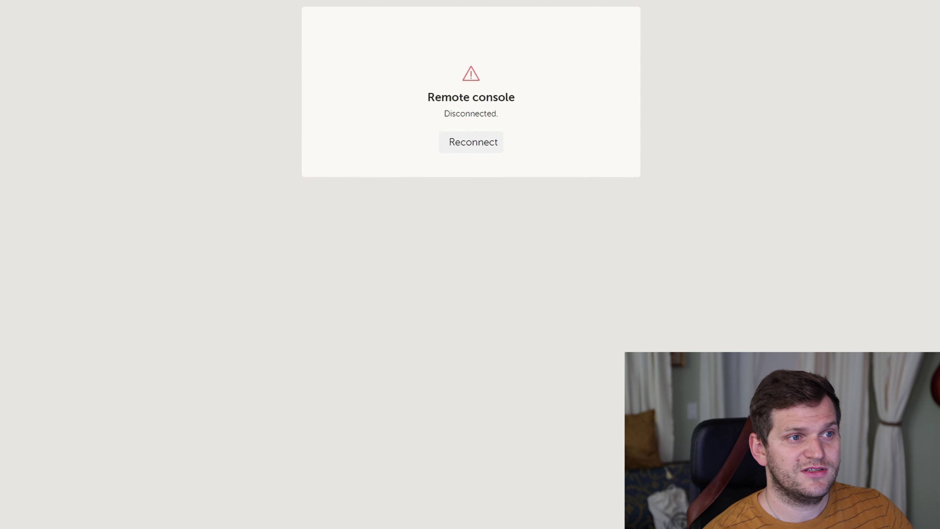
# Reconnect to the console and go to Settings > Firmware > Online updates
pyautogui.click(483, 144)
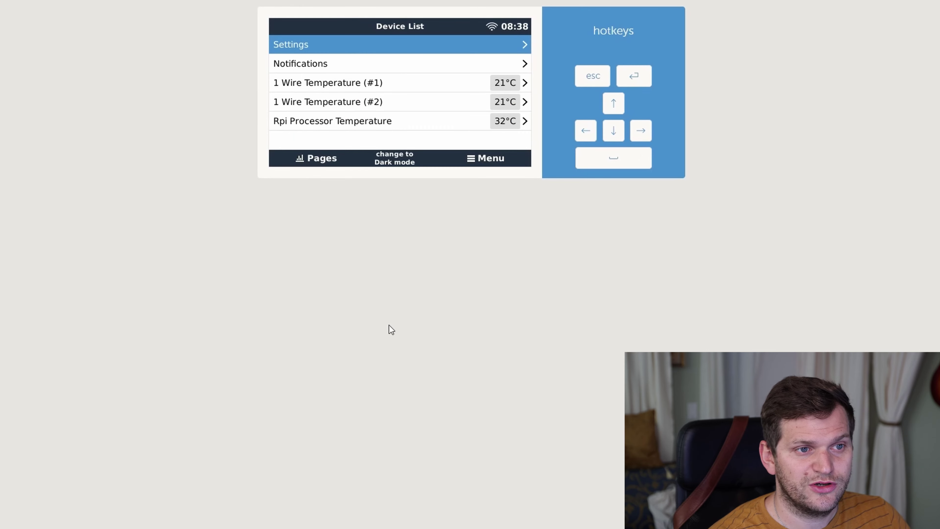
pyautogui.click(480, 46)
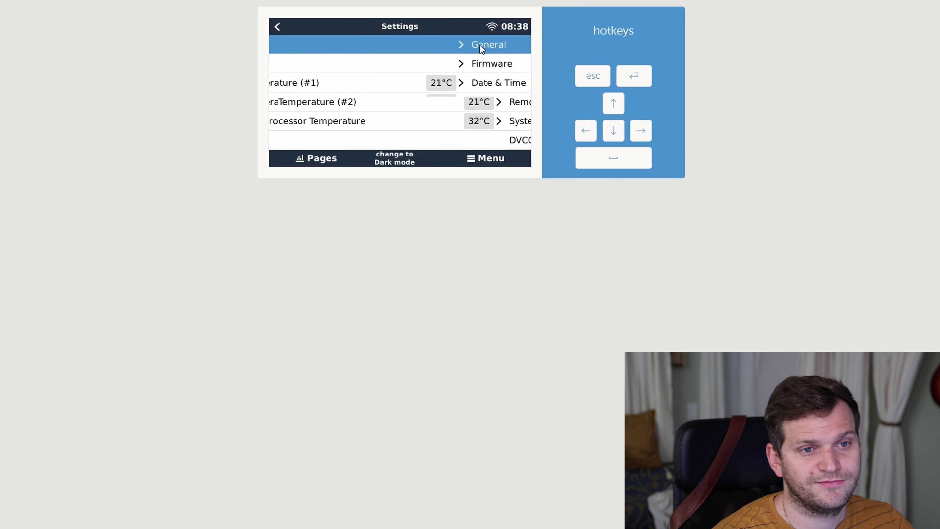
pyautogui.click(494, 62)
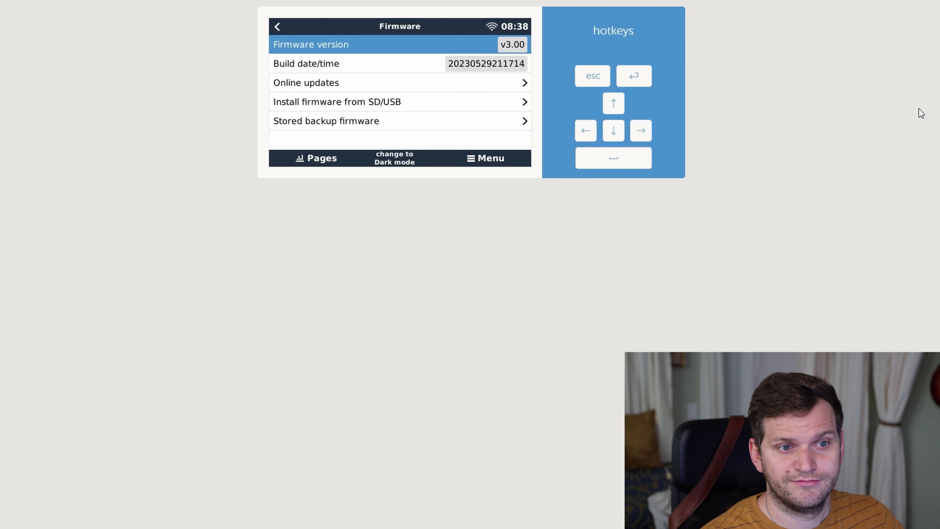
pyautogui.click(354, 86)
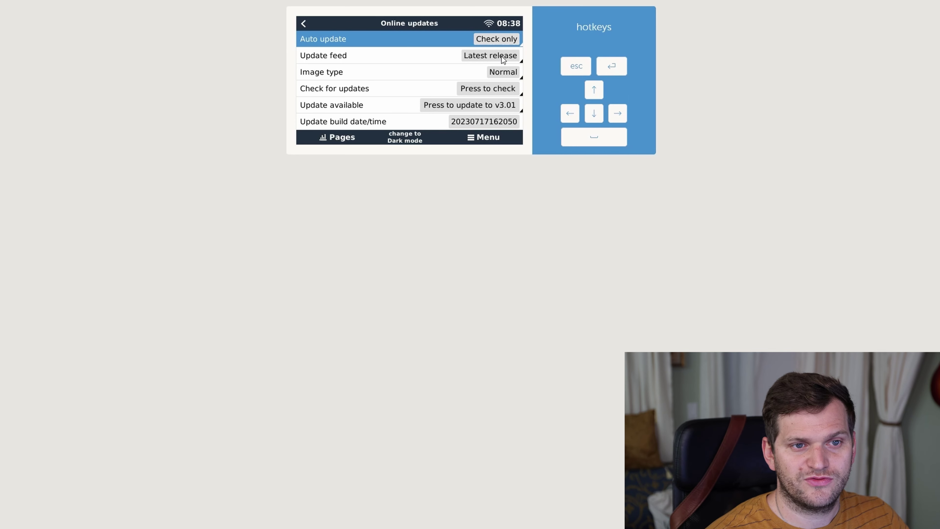
# Keep image type Normal, check for updates, and start installing firmware v3.01
pyautogui.click(499, 71)
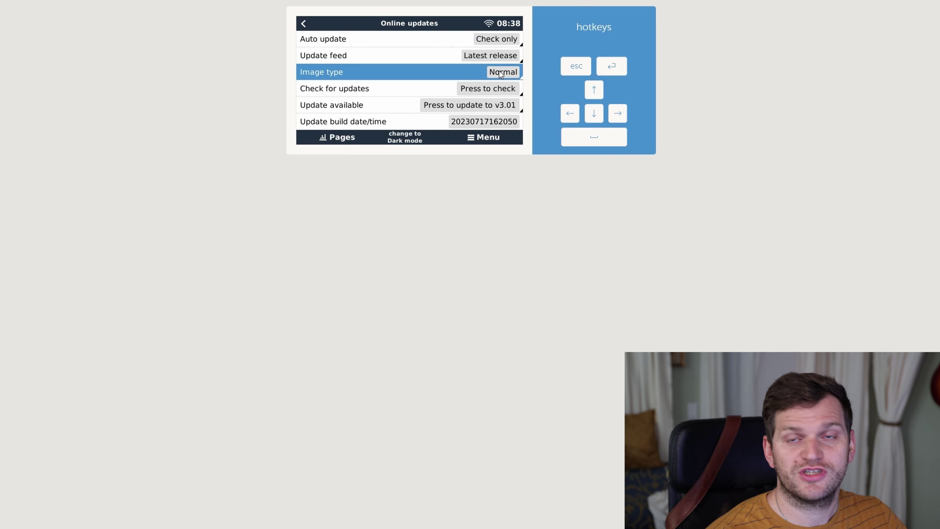
pyautogui.click(499, 72)
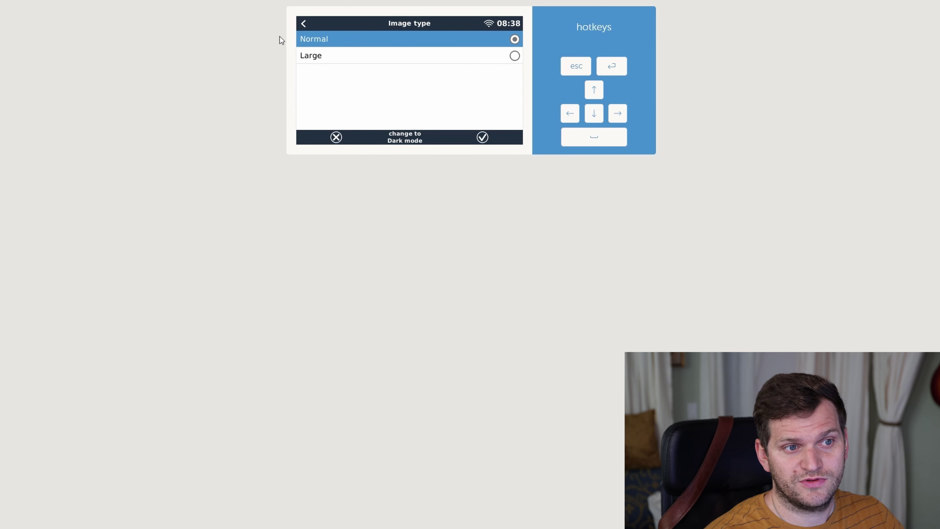
pyautogui.click(303, 24)
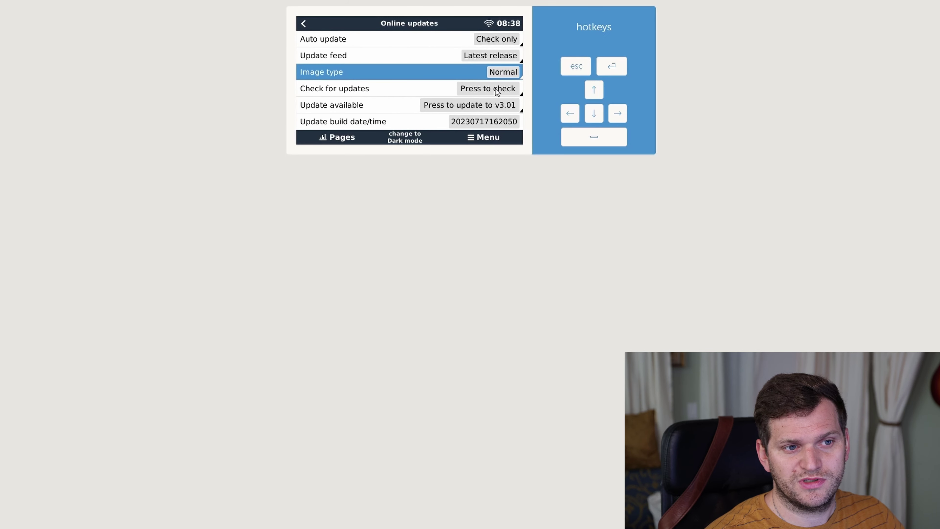
pyautogui.click(503, 91)
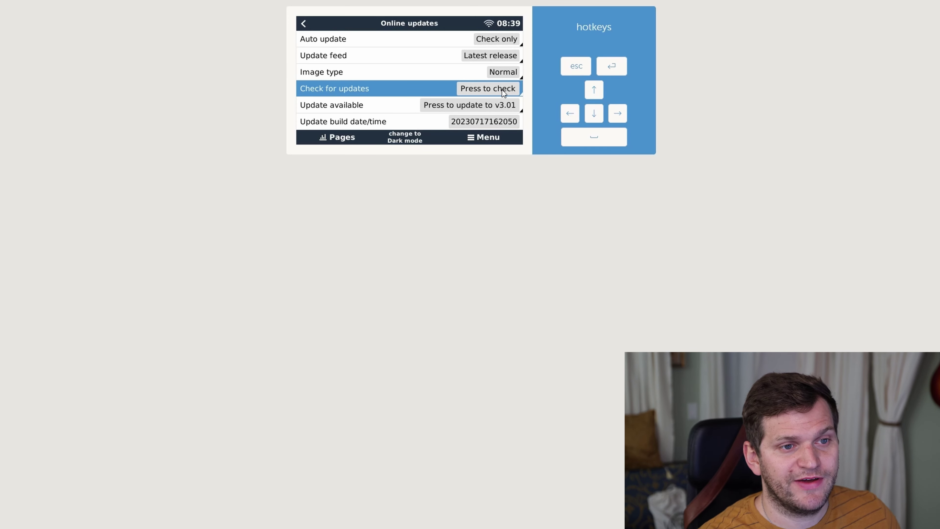
pyautogui.click(481, 107)
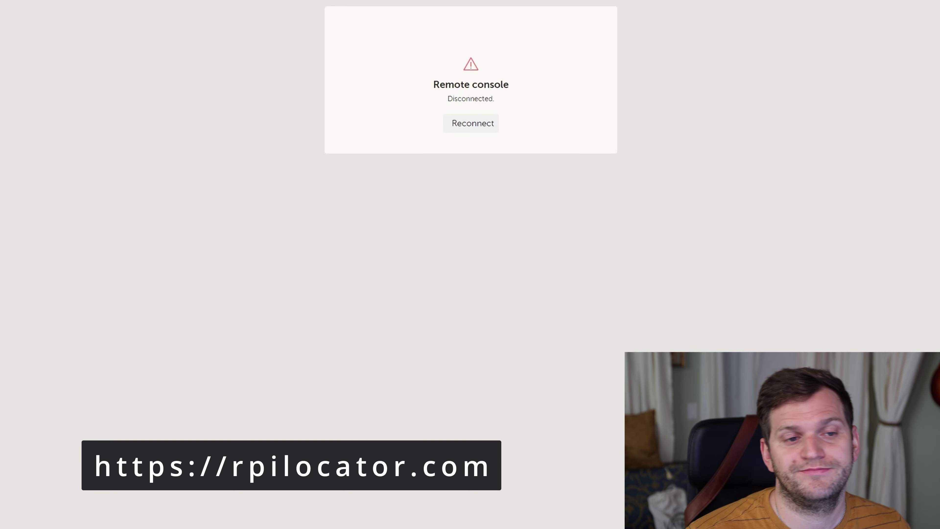
# Reconnect to the rebooted device until the Device List loads after the update
pyautogui.click(480, 122)
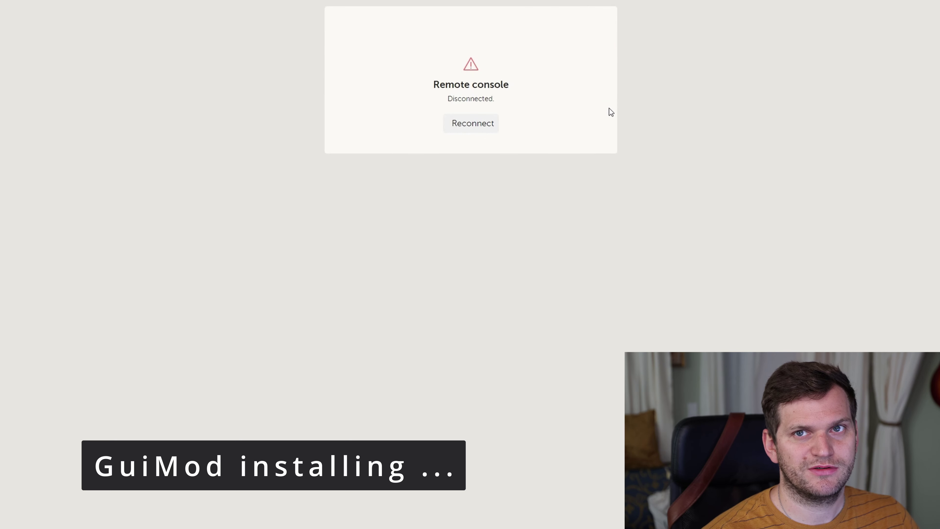
pyautogui.click(475, 126)
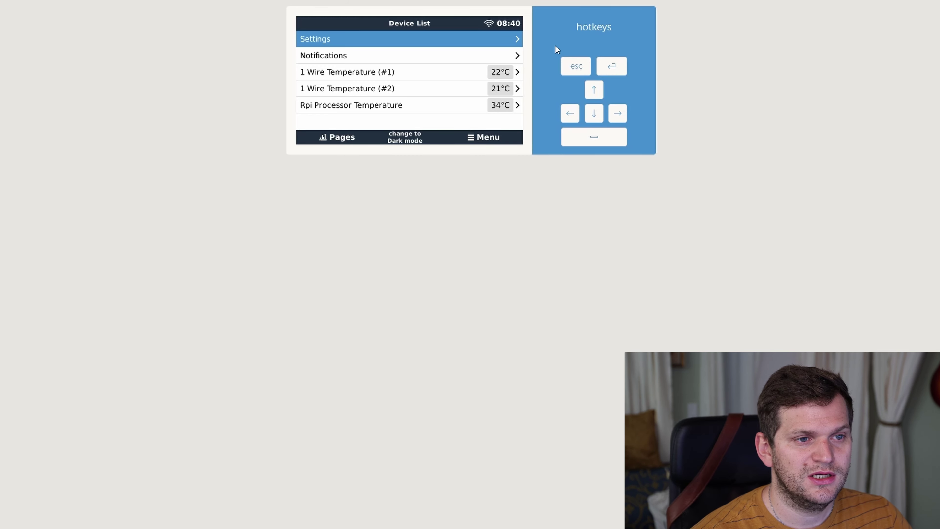
# Verify firmware v3.01, rerun the online update check with auto update unchanged, then return to the overview
pyautogui.click(517, 43)
pyautogui.click(500, 55)
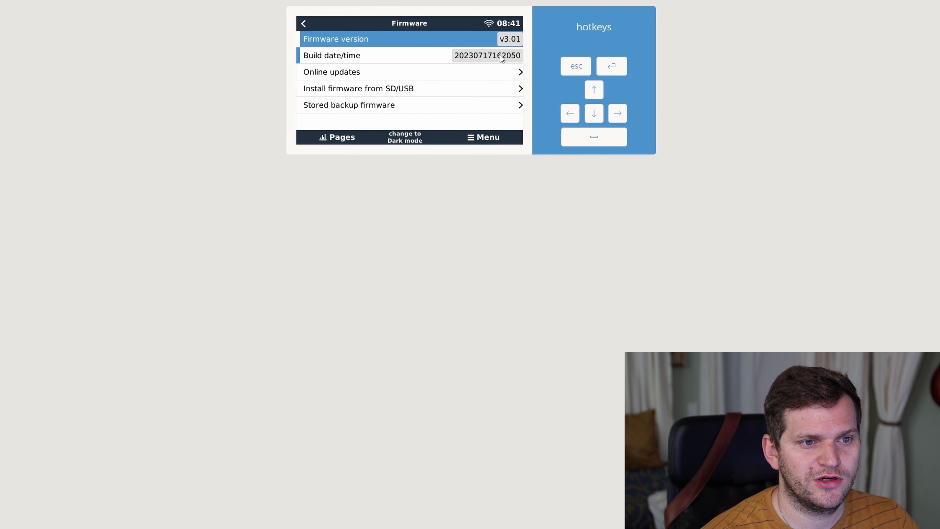
pyautogui.click(348, 72)
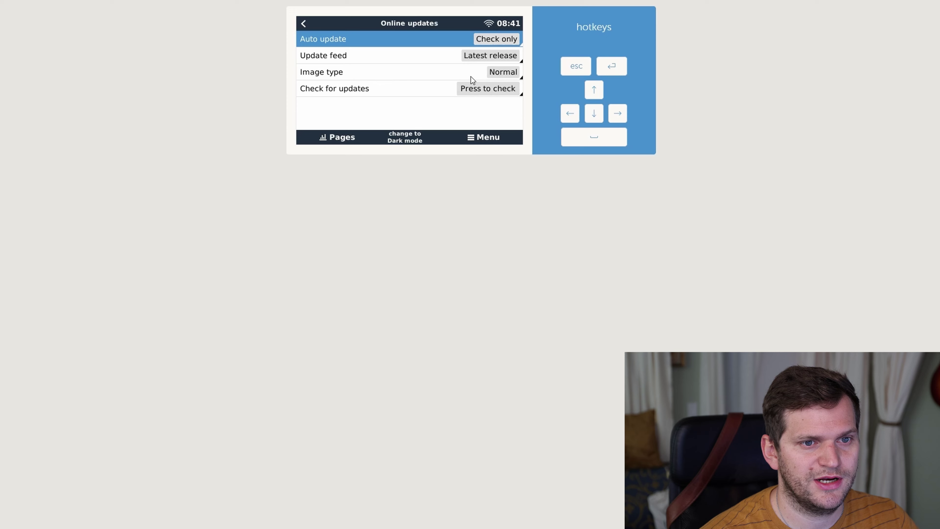
pyautogui.click(512, 41)
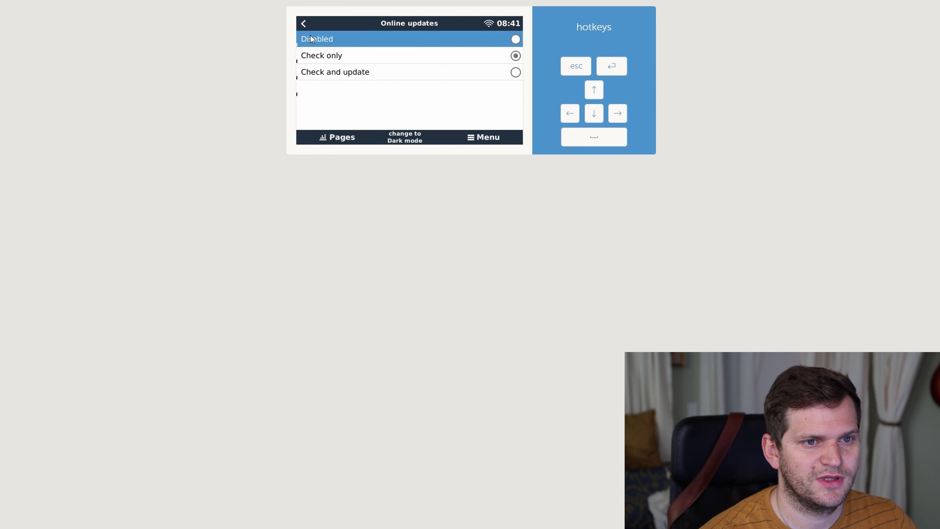
pyautogui.press('Escape')
pyautogui.click(510, 90)
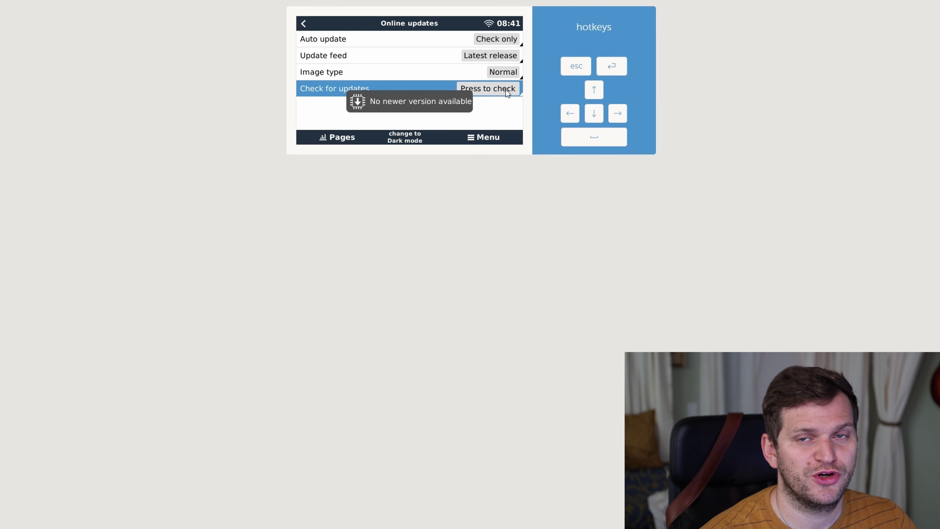
pyautogui.click(485, 137)
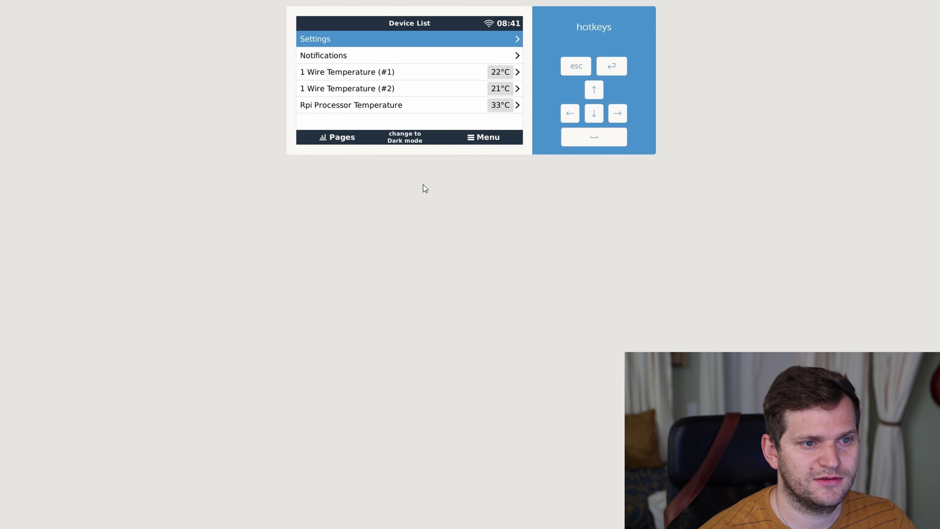
pyautogui.click(348, 141)
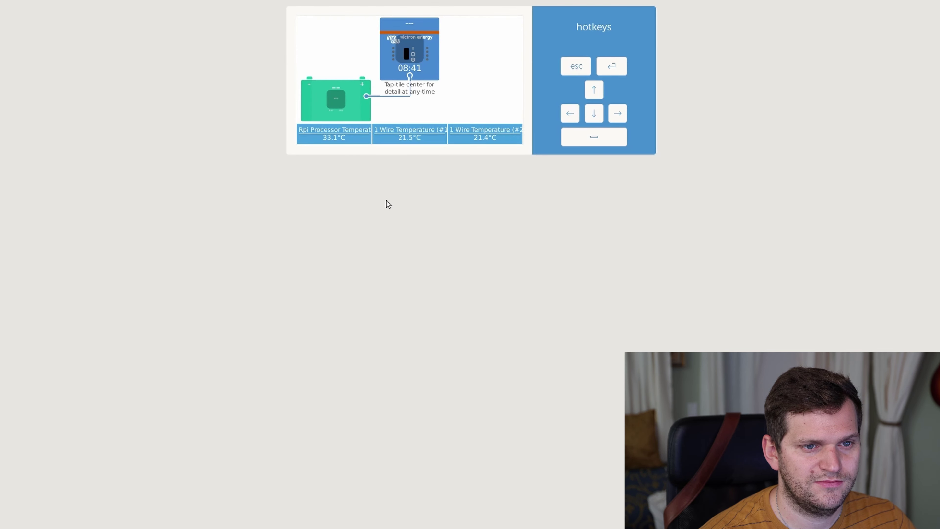
# Go from the Device List into Settings and down to the Package manager
pyautogui.click(485, 90)
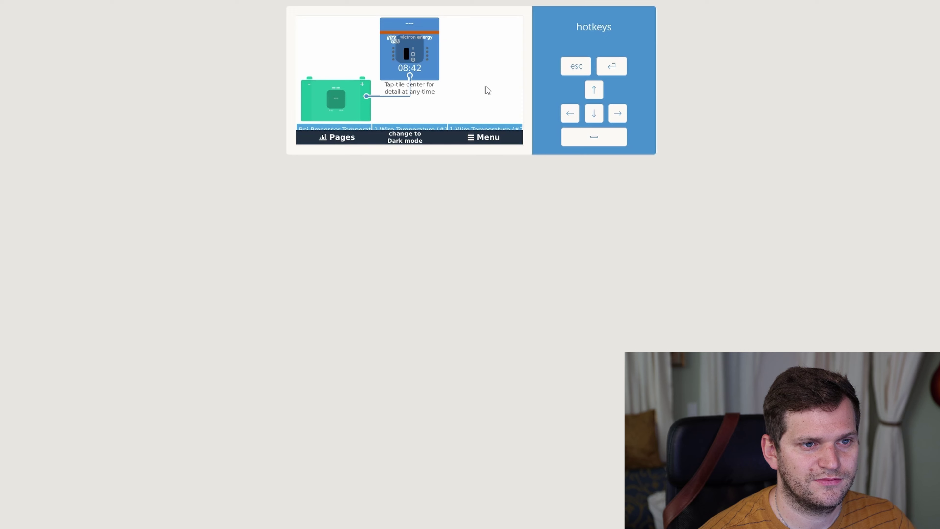
pyautogui.click(485, 138)
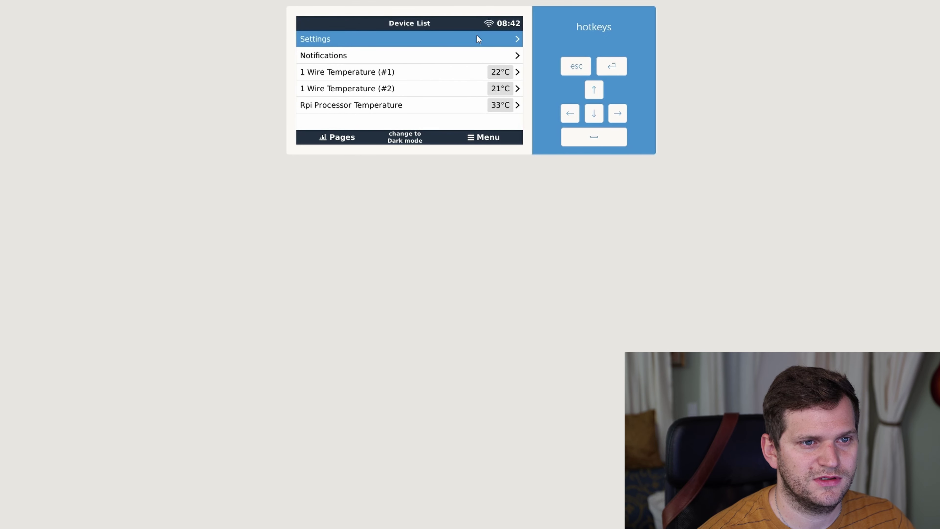
pyautogui.click(478, 38)
pyautogui.click(594, 120)
pyautogui.click(593, 120)
pyautogui.click(594, 120)
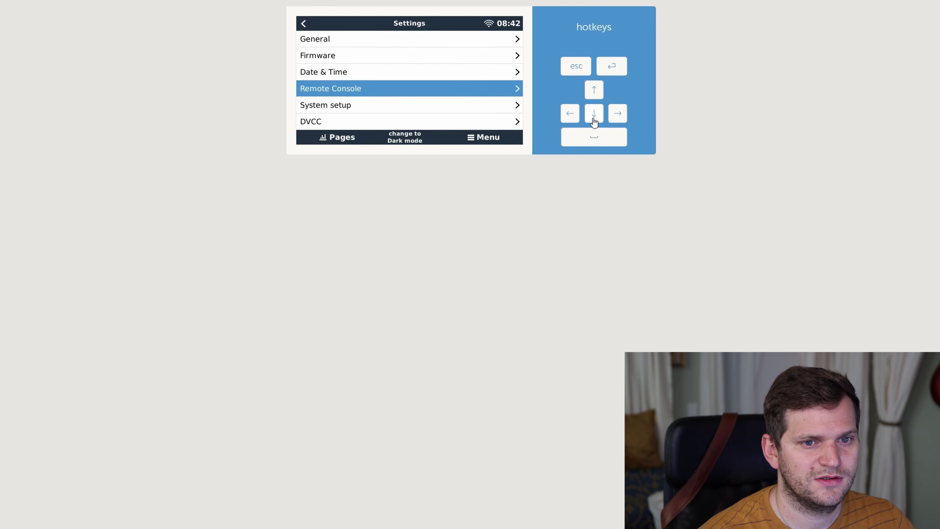
pyautogui.click(594, 120)
pyautogui.click(594, 118)
pyautogui.click(593, 118)
pyautogui.click(594, 117)
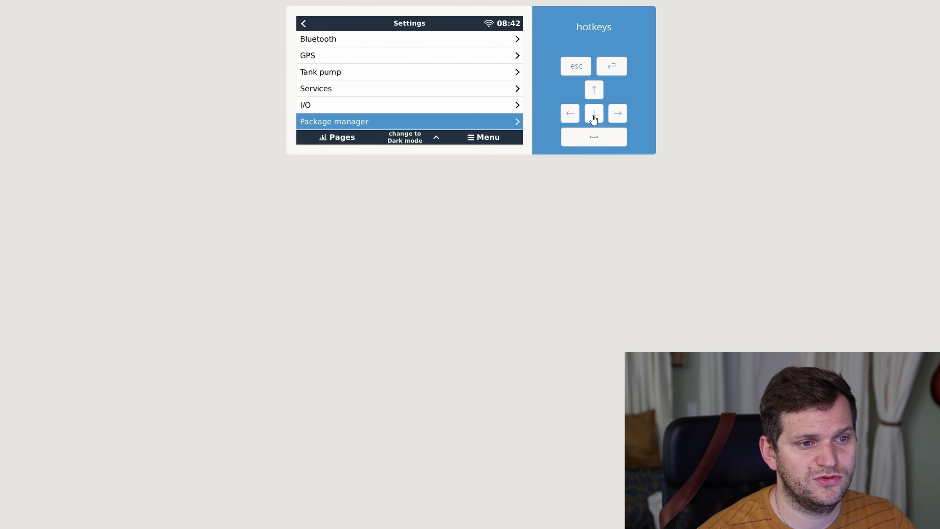
pyautogui.click(510, 118)
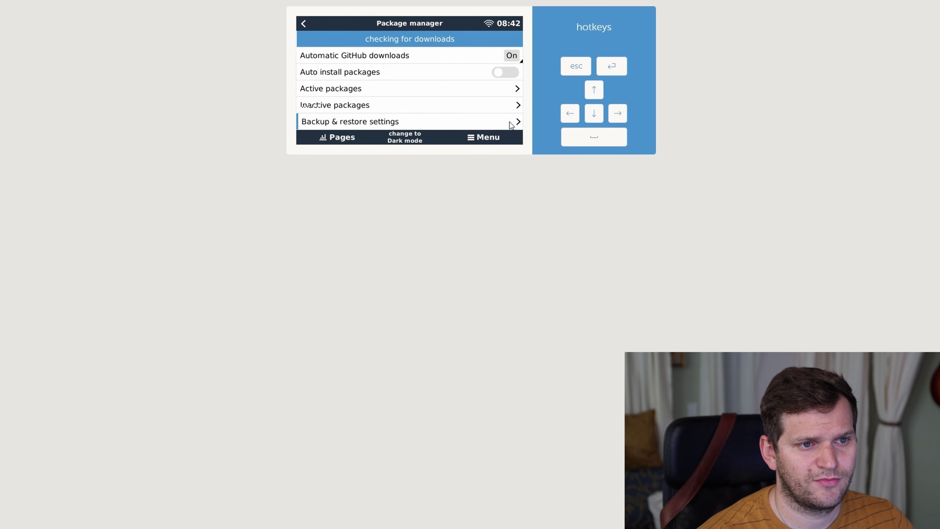
# Review the active package versions, then return to the main Device List
pyautogui.click(595, 110)
pyautogui.click(342, 91)
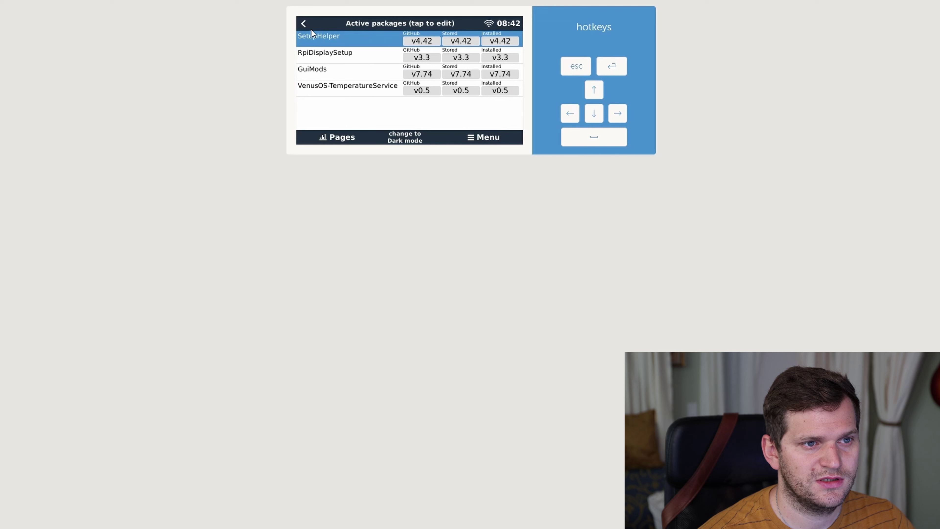
pyautogui.click(305, 25)
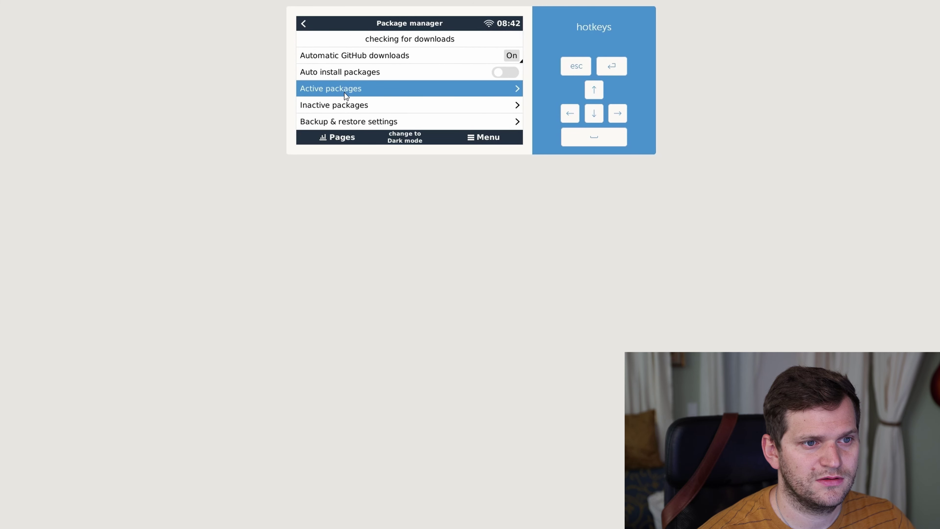
pyautogui.click(344, 92)
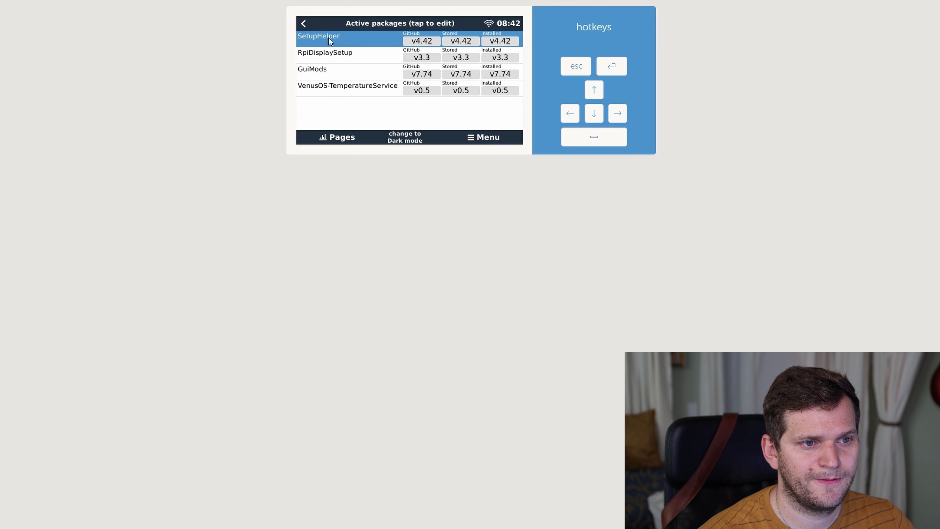
pyautogui.click(304, 25)
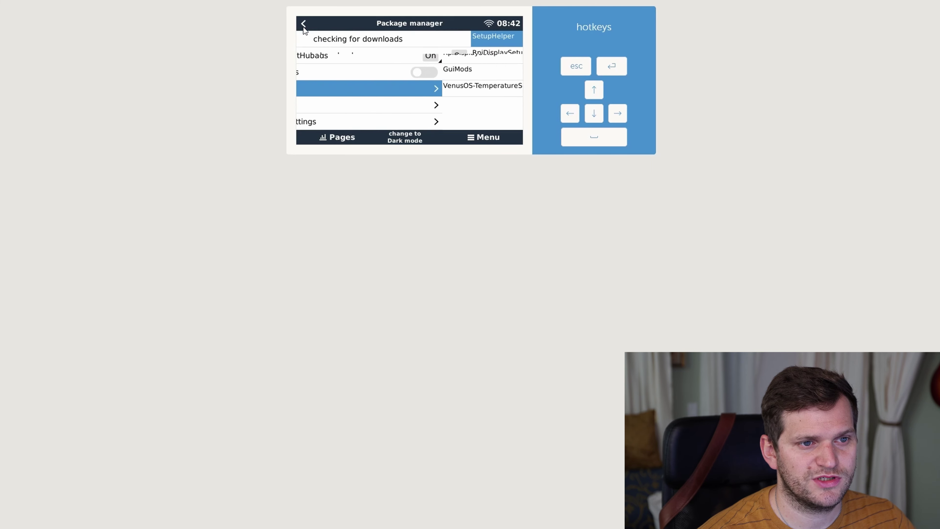
pyautogui.click(499, 138)
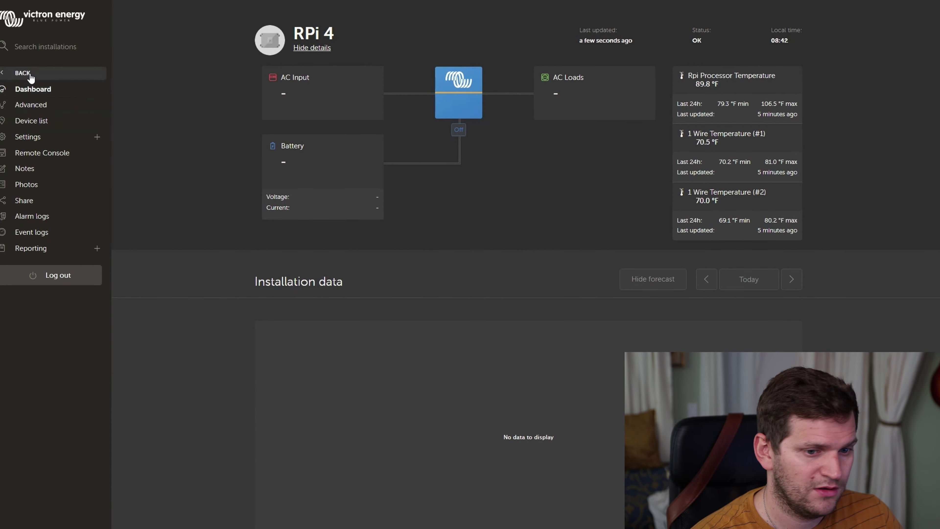
# Reload the RPi 4 VRM dashboard with F5 and confirm the sensor tiles' update times are recent
pyautogui.moveTo(578, 41); pyautogui.dragTo(118, 49)
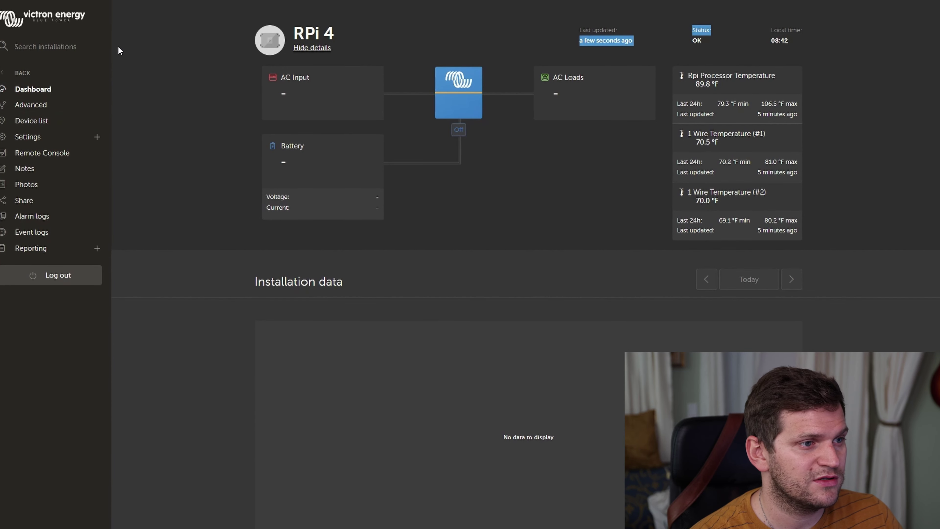
pyautogui.press('F5')
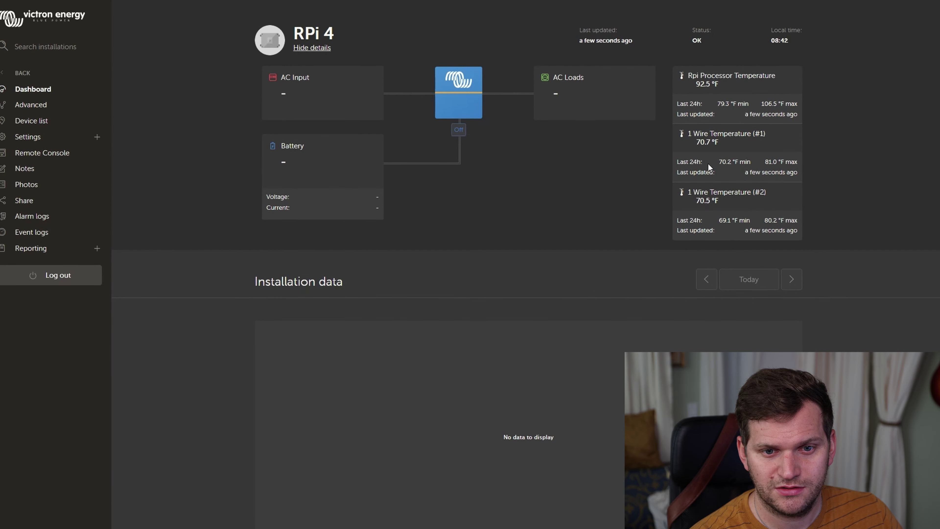
pyautogui.moveTo(763, 173); pyautogui.dragTo(796, 230)
pyautogui.click(800, 164)
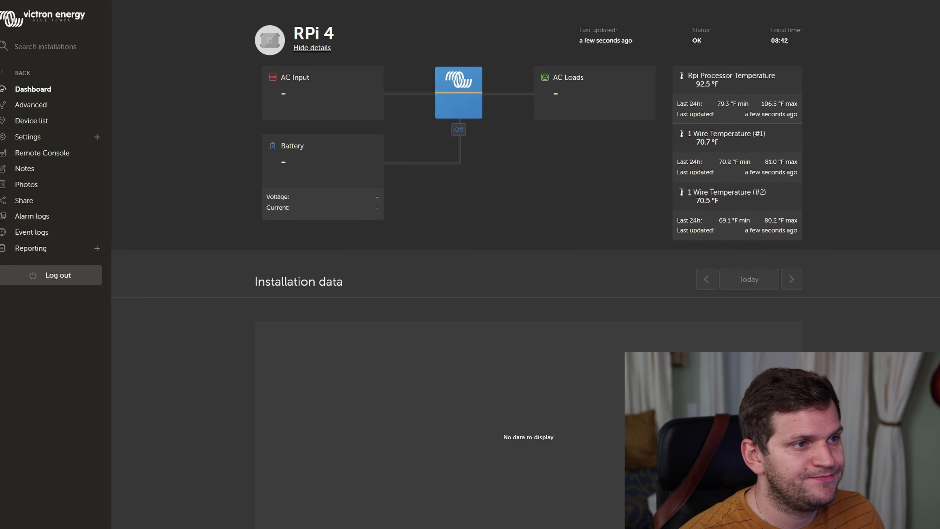
pyautogui.hotkey('ctrl', 'Tab')
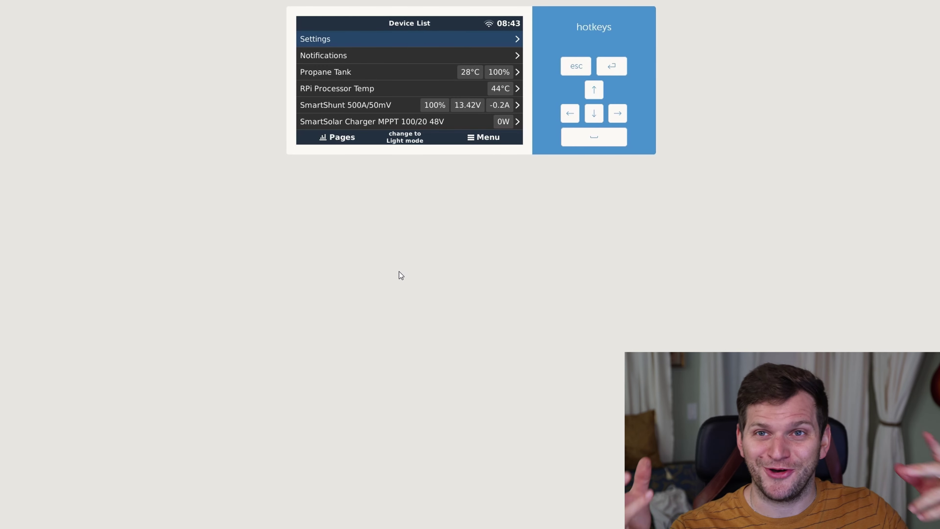
# Zoom in on the main system's dark-mode console and browse its Device List with ↓/↑
pyautogui.hotkey('ctrl', '+')
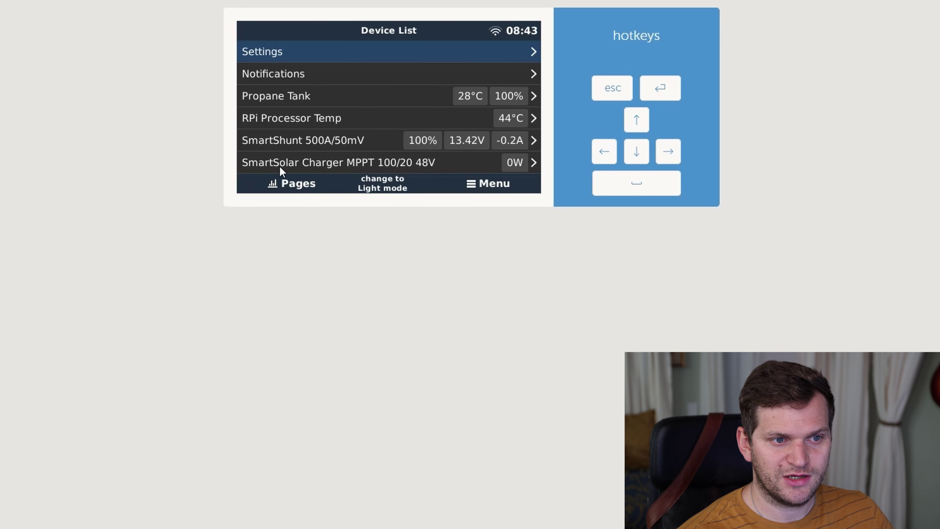
pyautogui.click(640, 158)
pyautogui.click(639, 159)
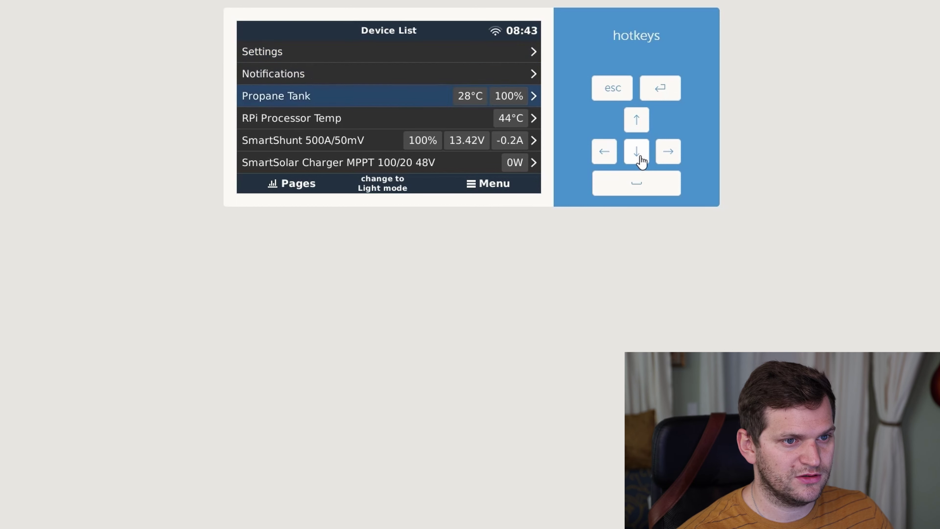
pyautogui.click(640, 158)
pyautogui.click(640, 158)
pyautogui.click(639, 158)
pyautogui.click(637, 120)
pyautogui.click(637, 120)
pyautogui.click(637, 119)
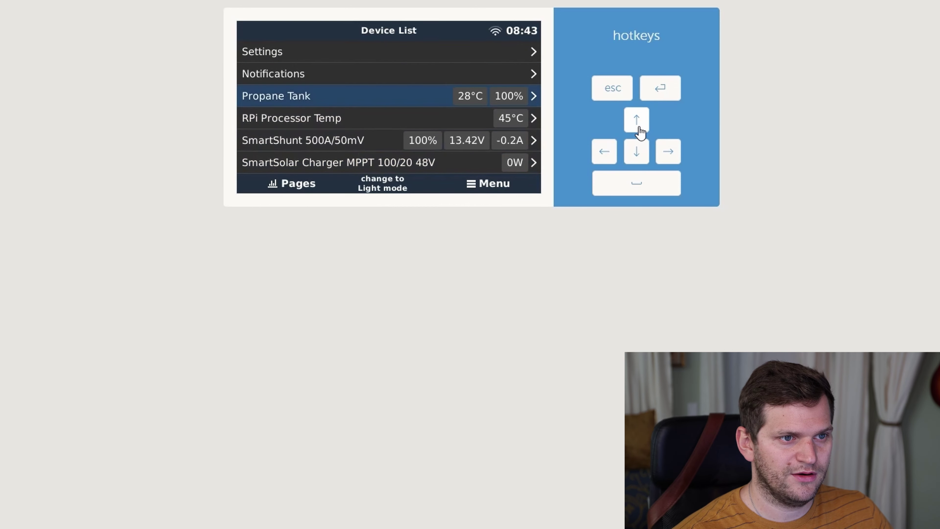
pyautogui.click(637, 120)
pyautogui.click(637, 119)
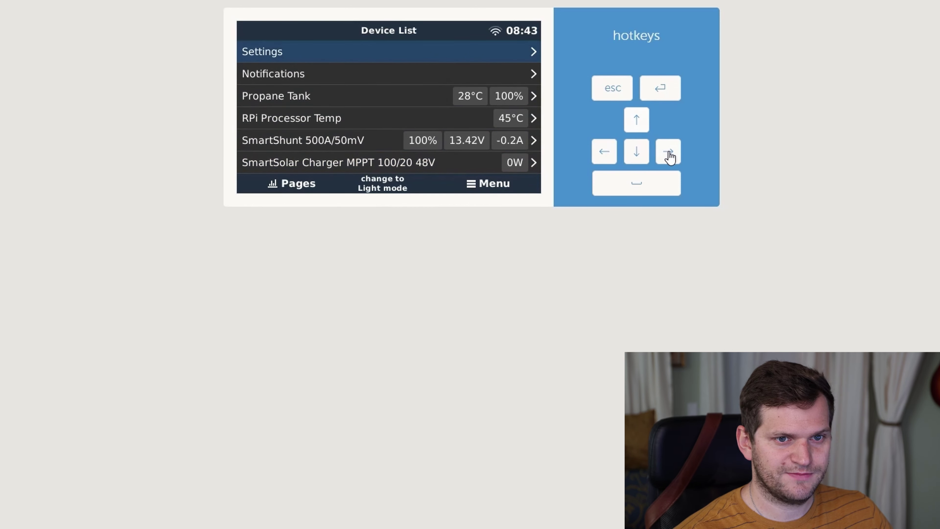
pyautogui.click(499, 54)
# Check this system's firmware reads v3.00, then move down the settings list to Package manager
pyautogui.click(506, 74)
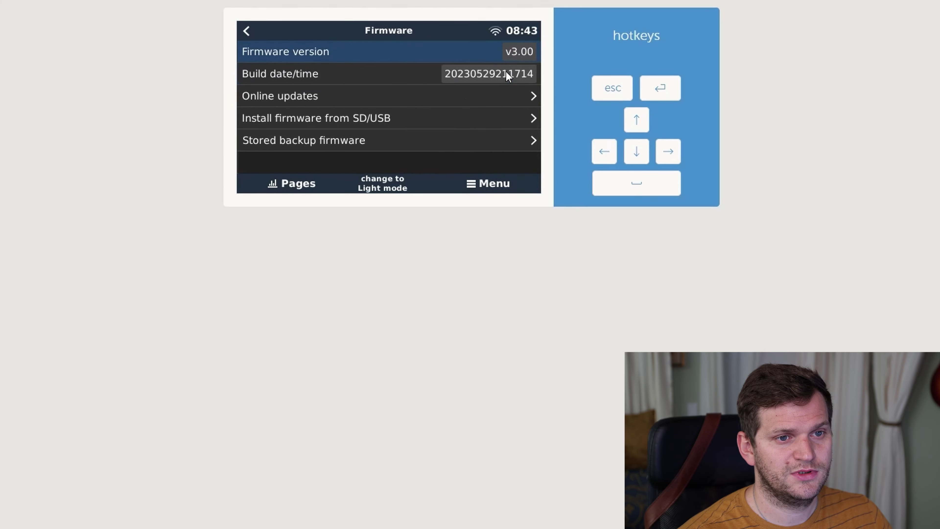
pyautogui.click(247, 31)
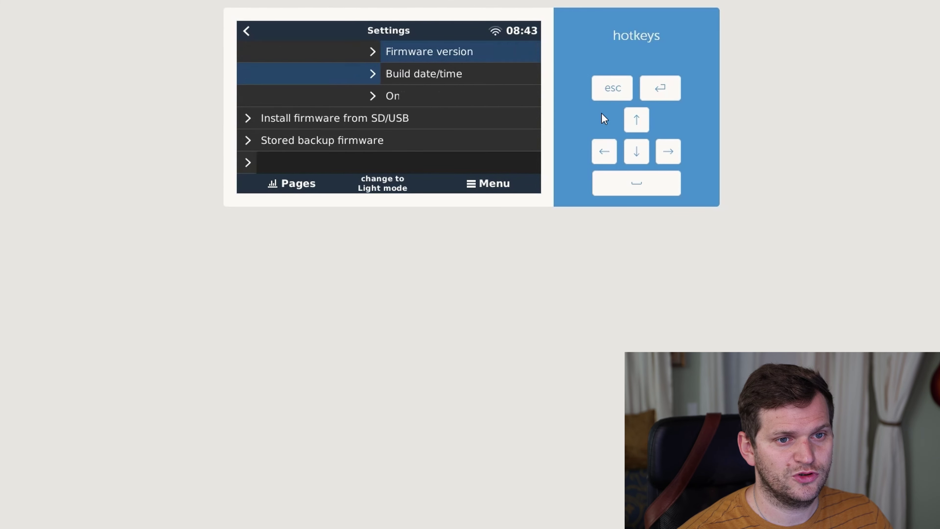
pyautogui.click(638, 152)
pyautogui.click(638, 152)
pyautogui.click(640, 151)
pyautogui.click(640, 152)
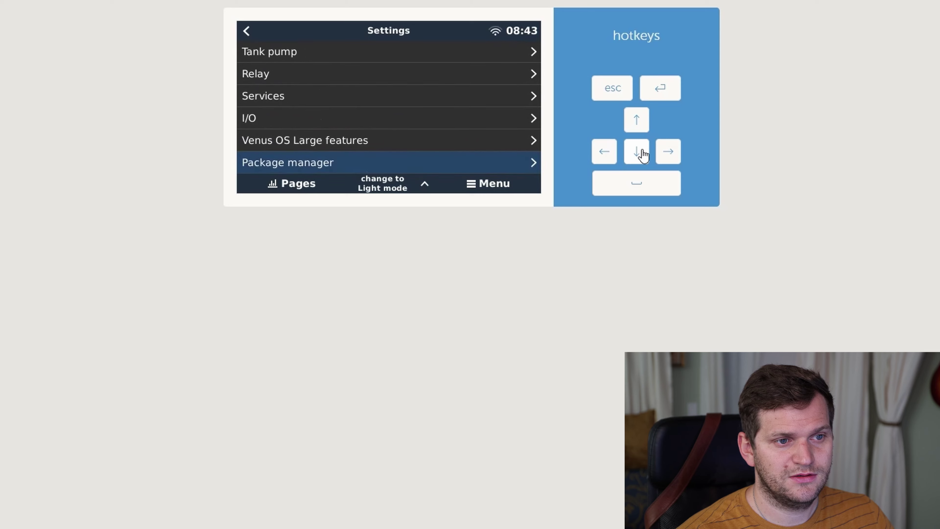
# Open Package manager, noting automatic GitHub downloads Off and auto install on
pyautogui.click(662, 151)
pyautogui.click(636, 152)
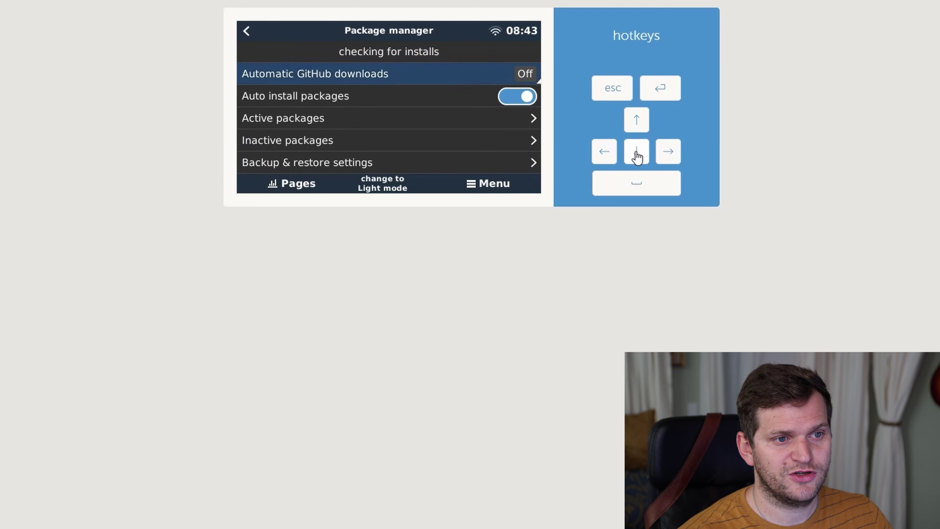
pyautogui.click(637, 150)
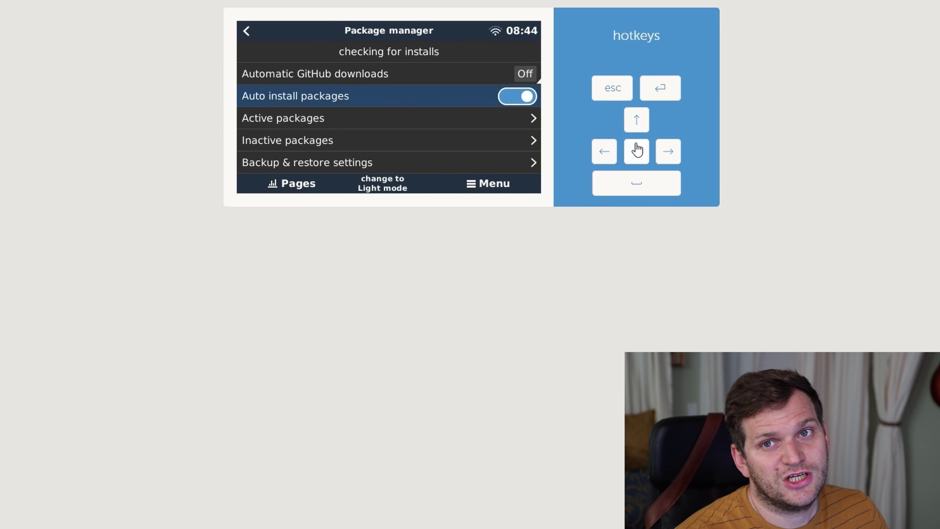
pyautogui.click(363, 122)
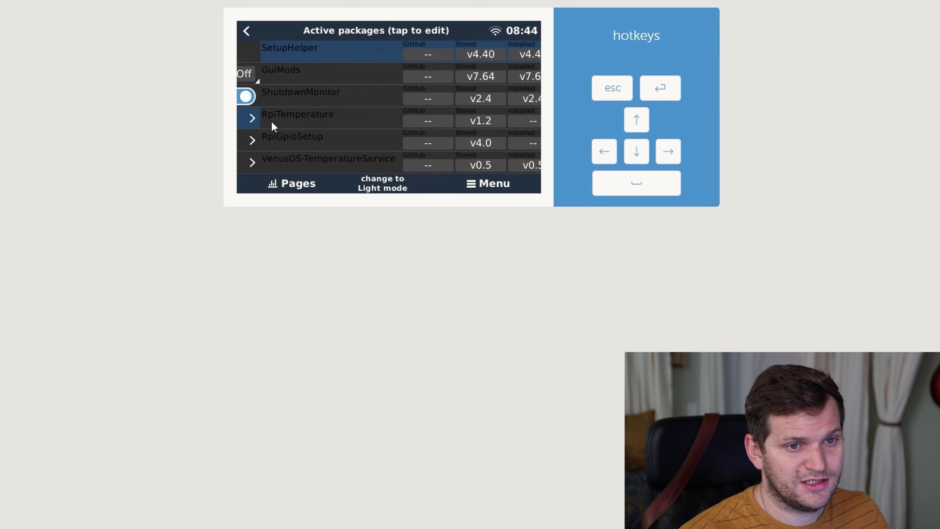
# Step through each active package to load GitHub versions (GuiMods v7.74 vs installed v7.64), then go back
pyautogui.click(636, 152)
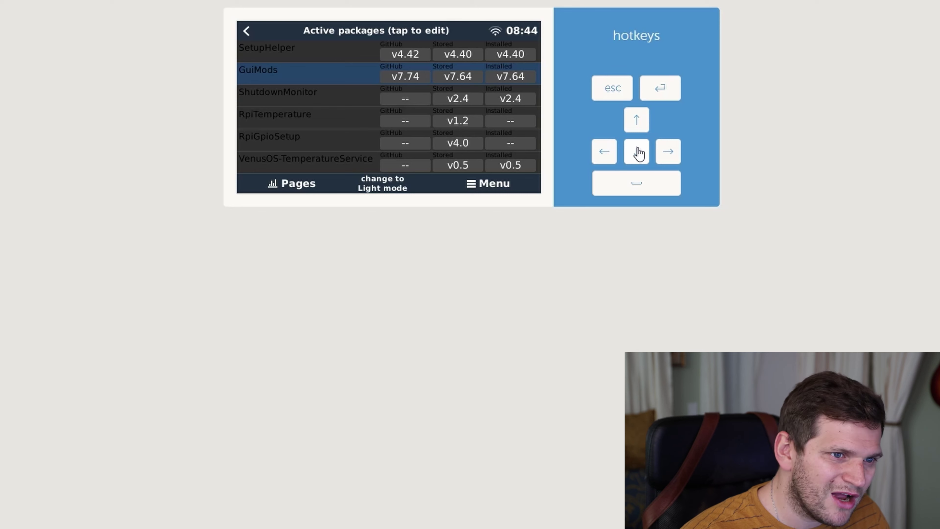
pyautogui.click(636, 152)
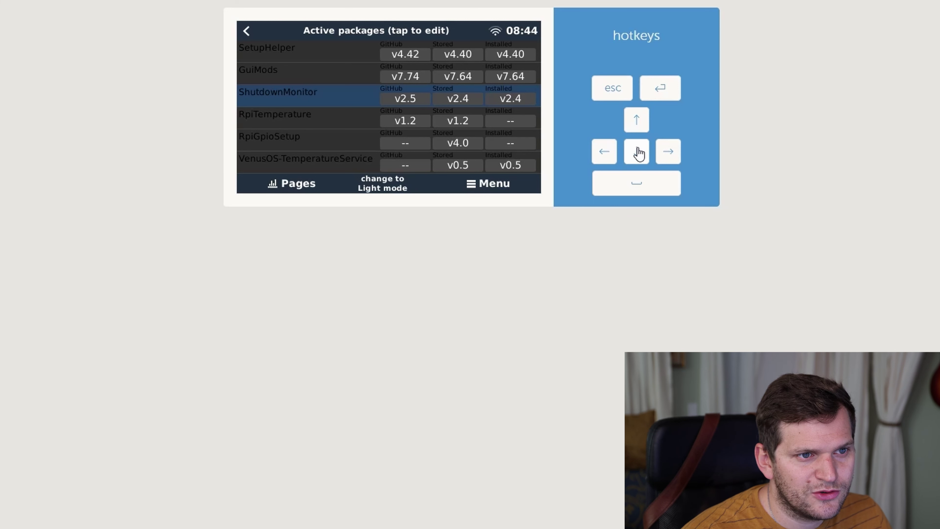
pyautogui.click(637, 152)
pyautogui.click(637, 152)
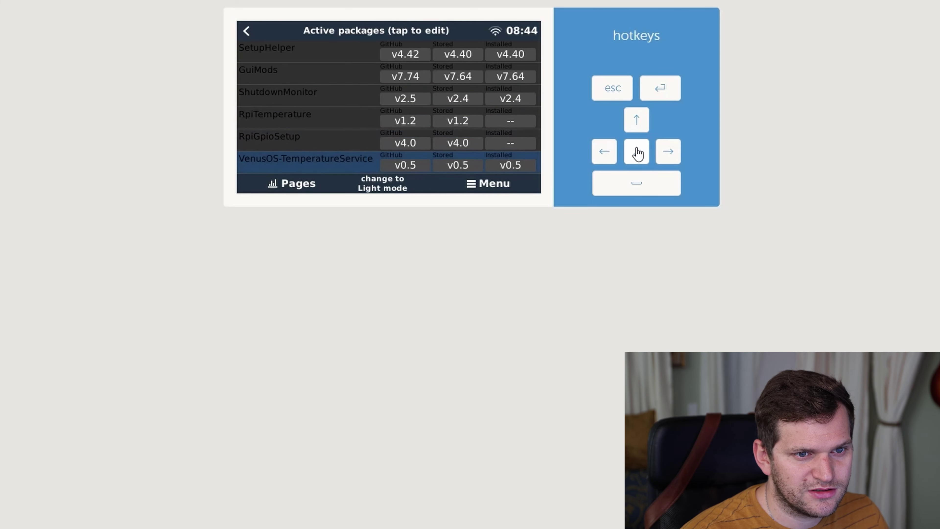
pyautogui.click(635, 120)
pyautogui.click(636, 119)
pyautogui.click(637, 152)
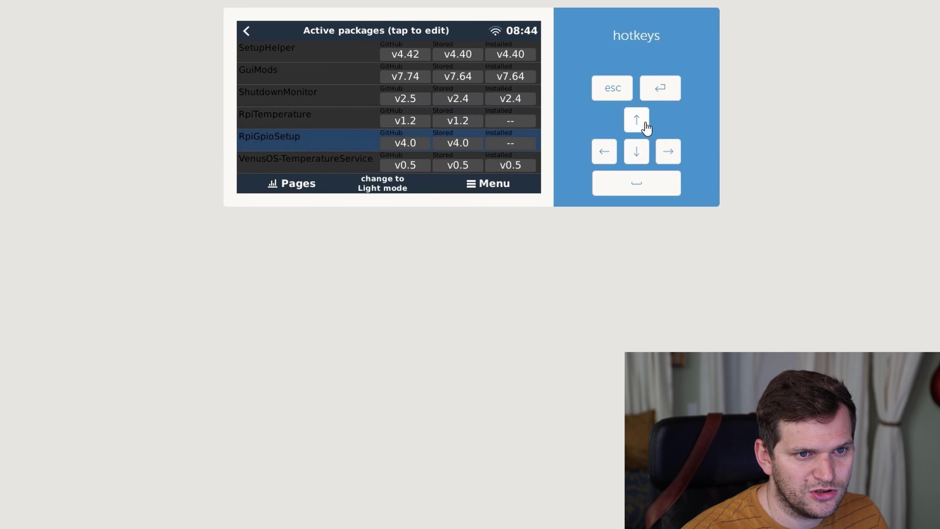
pyautogui.click(637, 119)
pyautogui.click(637, 151)
pyautogui.click(637, 120)
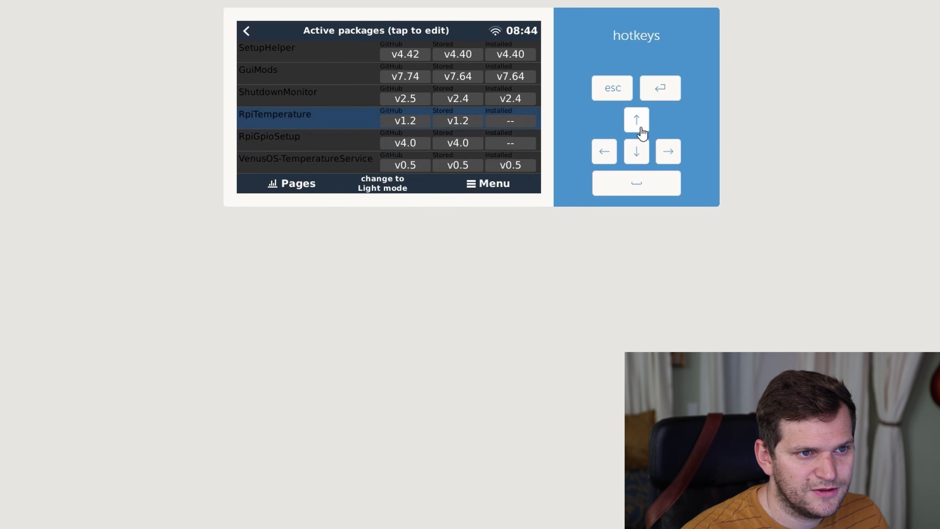
pyautogui.click(248, 32)
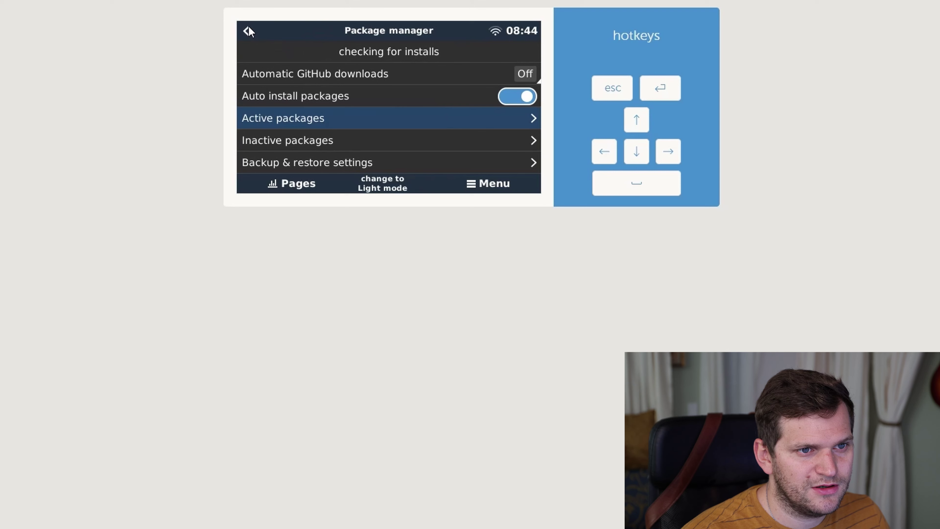
pyautogui.click(249, 28)
# From Settings > Firmware > Online updates, check for a release and start the update to v3.01
pyautogui.click(484, 187)
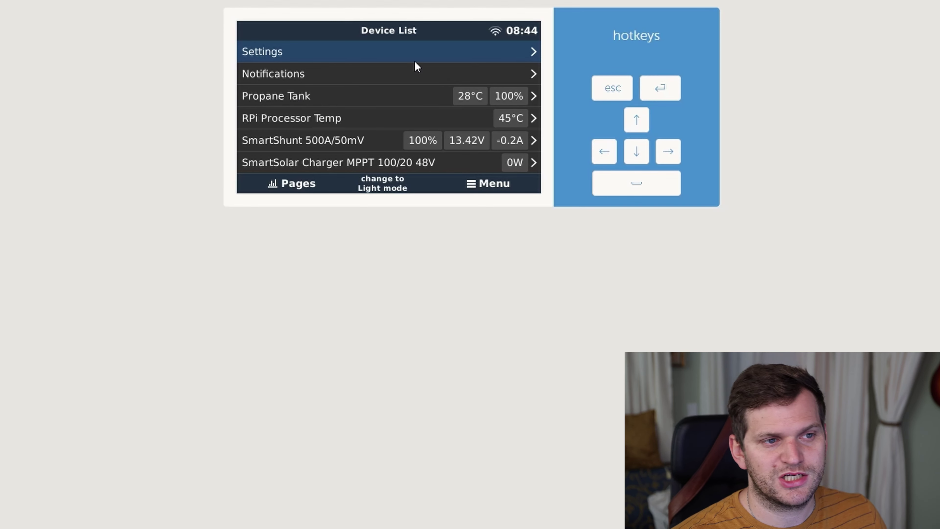
pyautogui.click(507, 53)
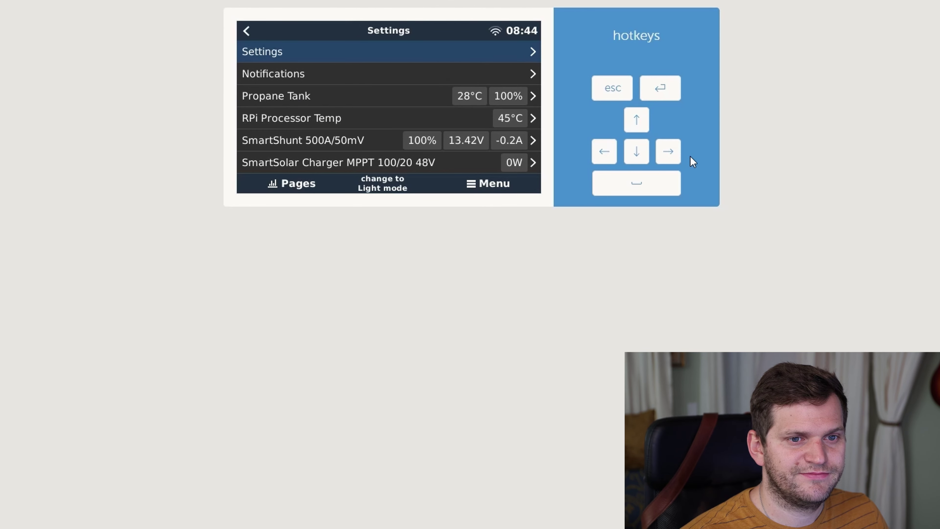
pyautogui.click(465, 74)
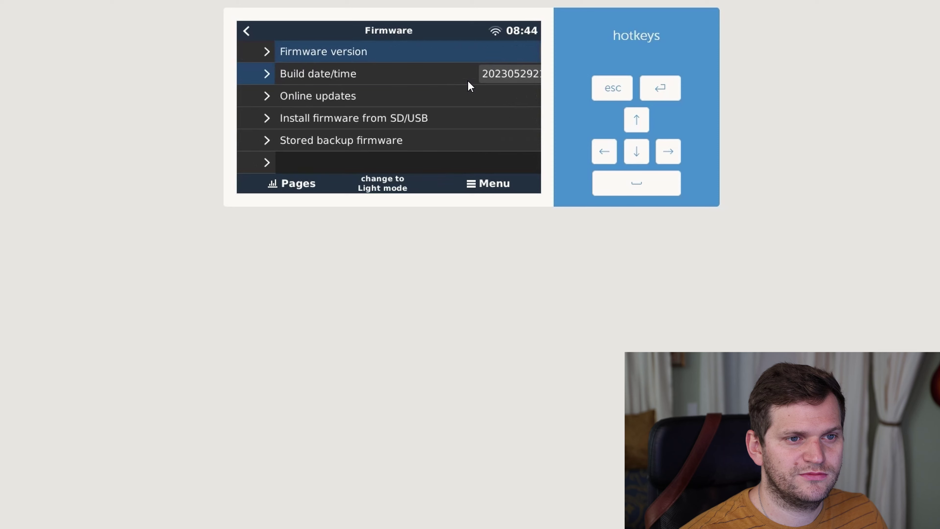
pyautogui.click(348, 99)
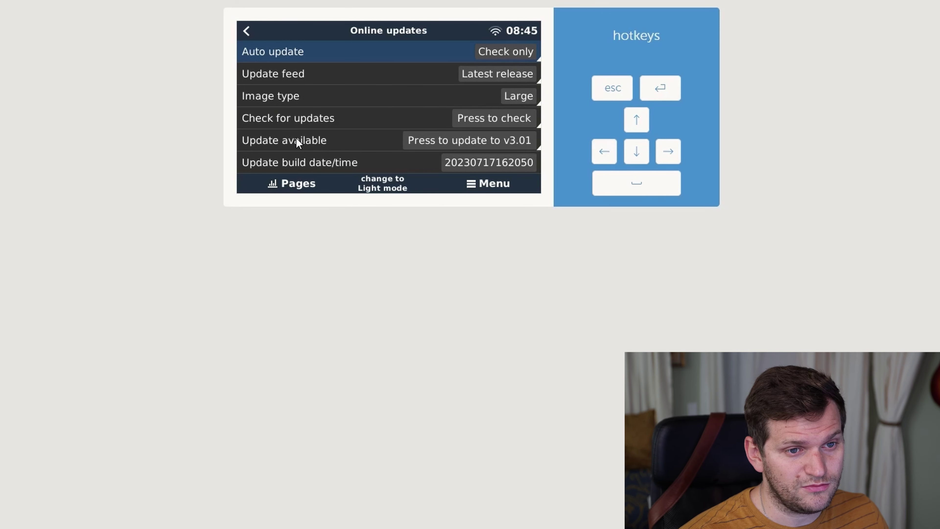
pyautogui.click(325, 126)
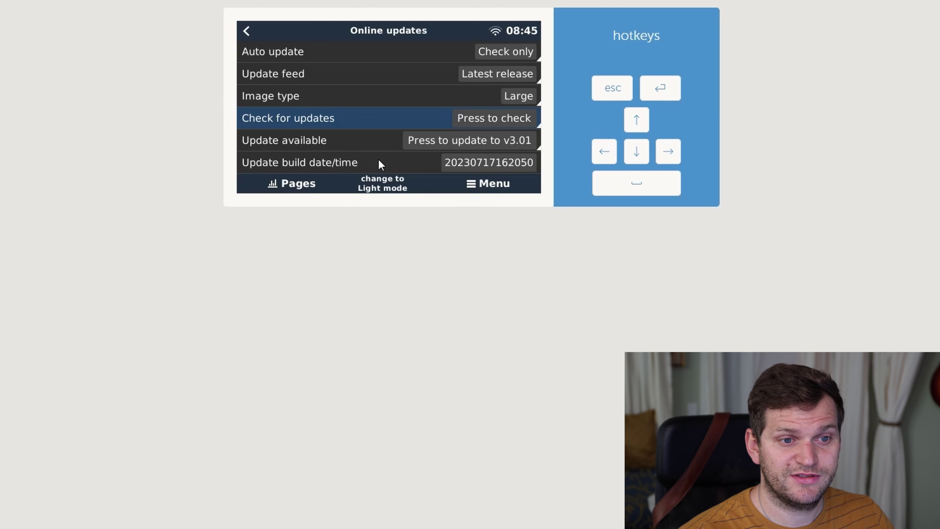
pyautogui.click(511, 143)
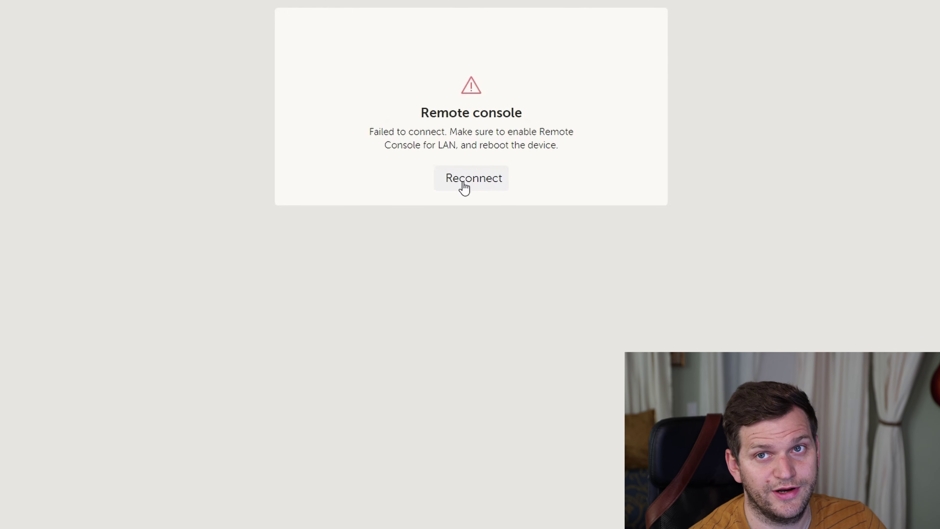
# Reconnect after the reboot, confirm Notifications is empty and Settings opens, then reconnect again
pyautogui.click(464, 179)
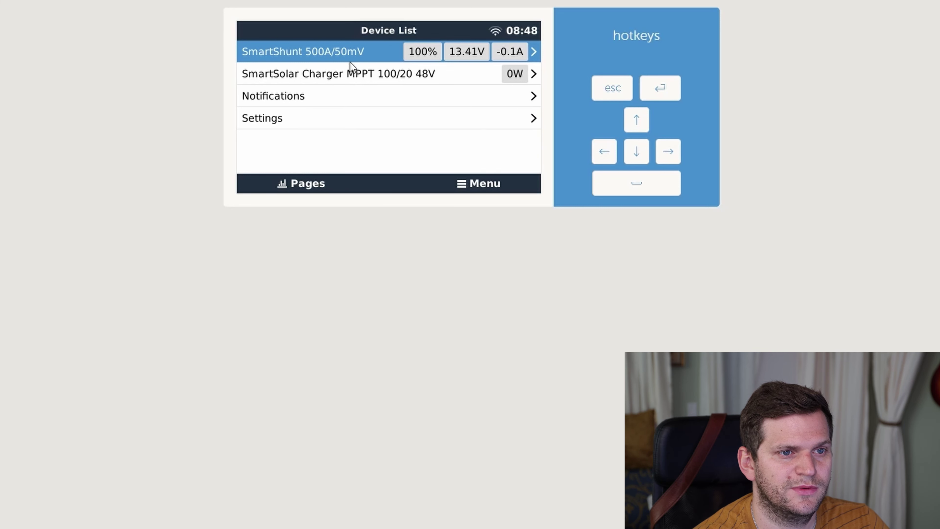
pyautogui.click(318, 96)
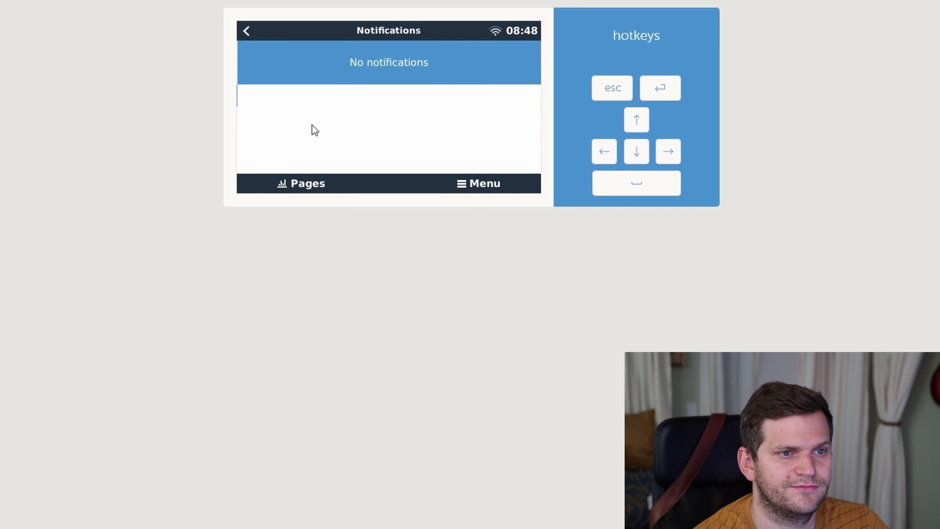
pyautogui.click(246, 32)
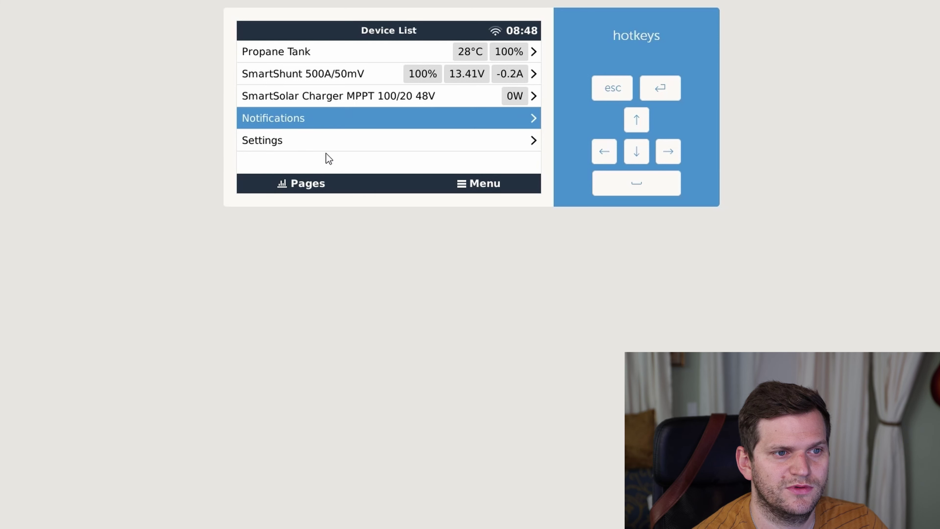
pyautogui.click(304, 146)
pyautogui.click(247, 32)
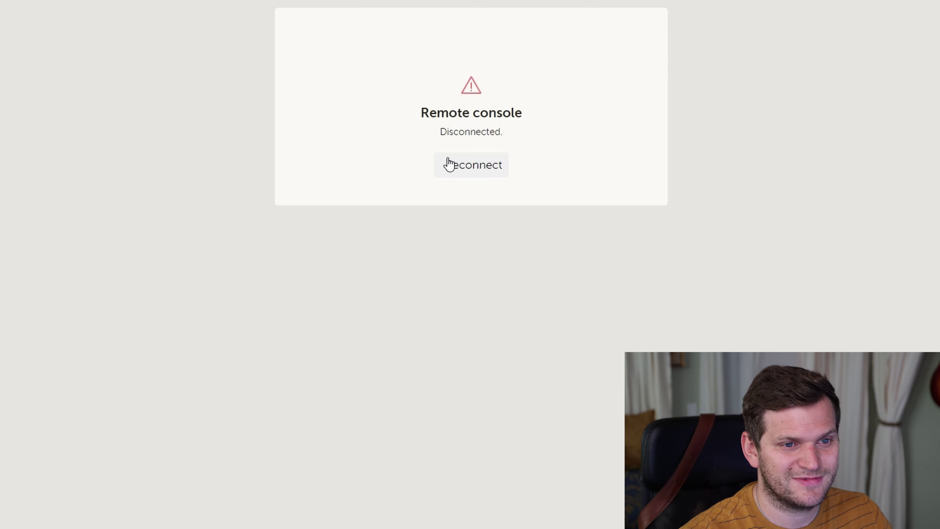
pyautogui.click(483, 173)
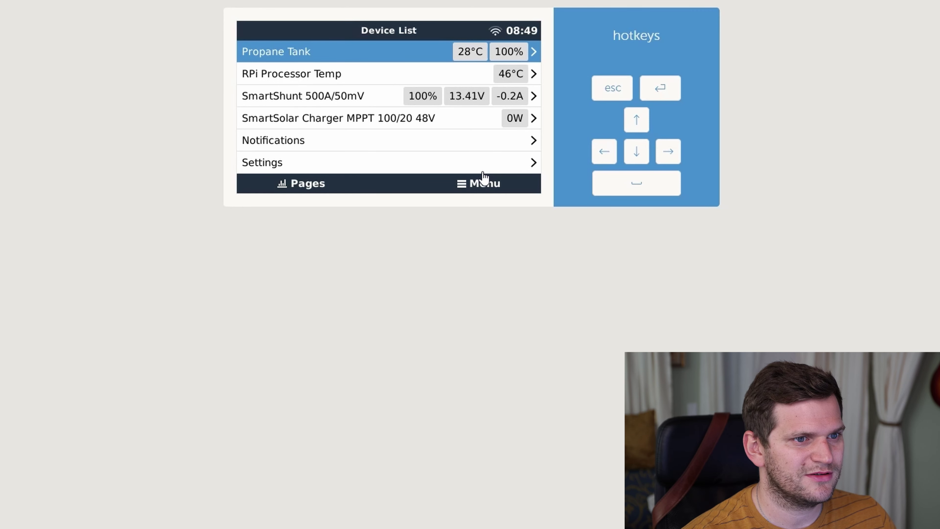
# Select RPi Processor Temp on the Device List, now reading 45°C
pyautogui.press('Down')
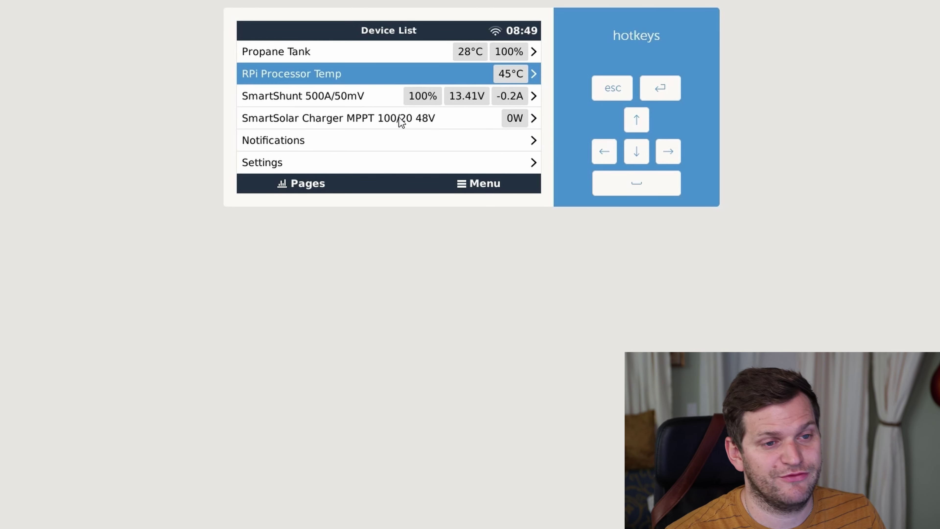
# In Package manager > Active packages, confirm GuiMods v7.64 is stored but not installed
pyautogui.click(378, 157)
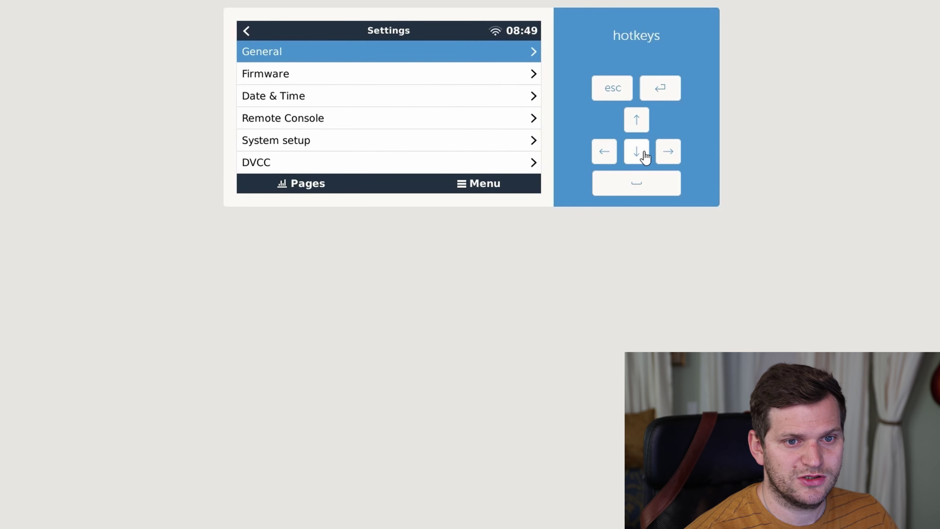
pyautogui.press('Down')
pyautogui.press('Down')
pyautogui.press('Down')
pyautogui.press('Down')
pyautogui.press('Down')
pyautogui.press('Down')
pyautogui.press('Down')
pyautogui.press('Down')
pyautogui.press('Down')
pyautogui.press('Down')
pyautogui.press('Down')
pyautogui.press('Down')
pyautogui.press('Down')
pyautogui.press('Down')
pyautogui.press('Down')
pyautogui.press('Down')
pyautogui.press('Down')
pyautogui.press('Down')
pyautogui.press('Down')
pyautogui.press('Down')
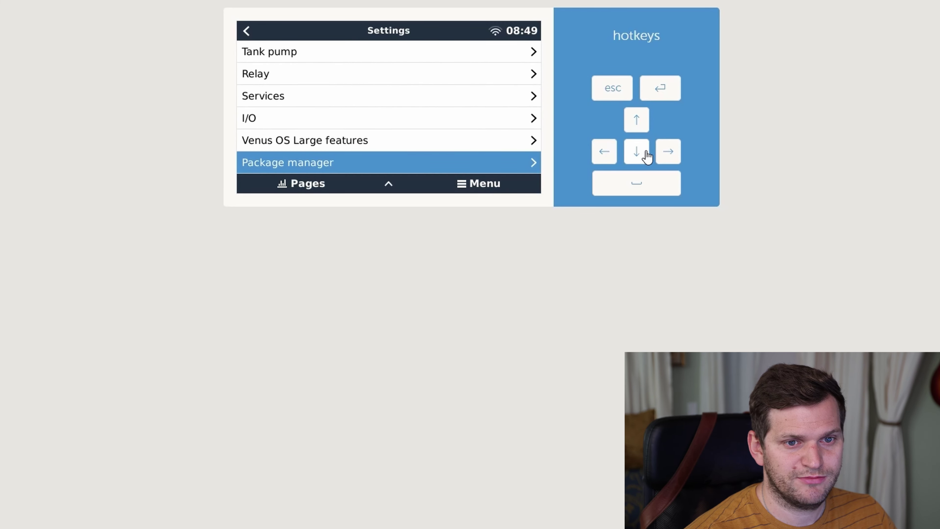
pyautogui.press('Return')
pyautogui.click(642, 157)
pyautogui.click(641, 157)
pyautogui.click(641, 156)
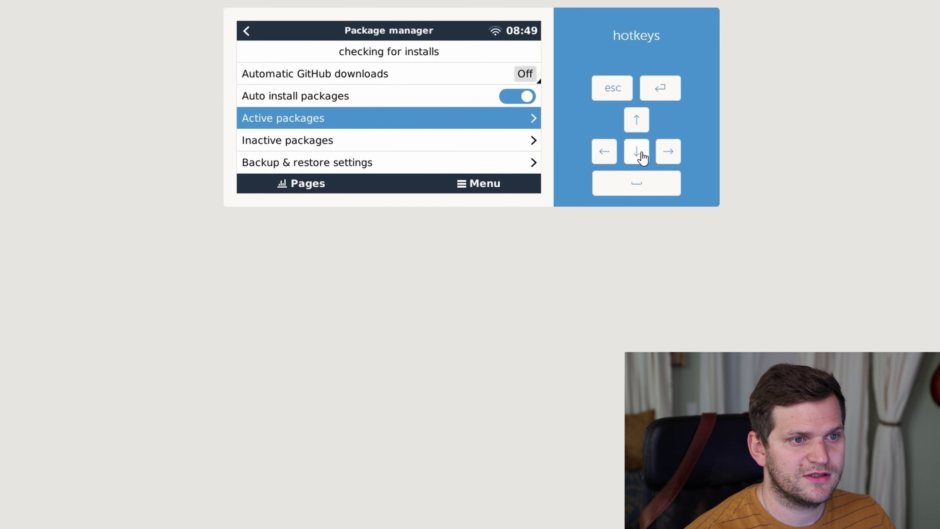
pyautogui.click(670, 152)
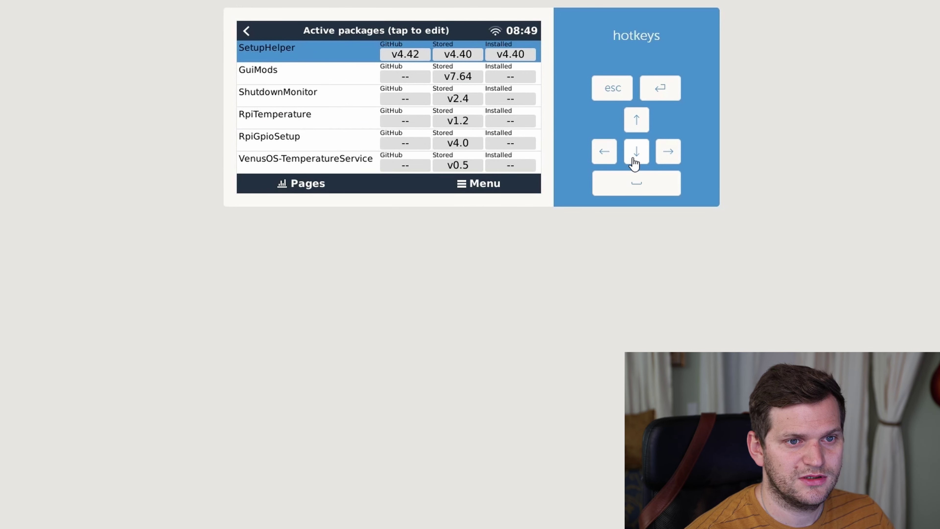
pyautogui.click(636, 152)
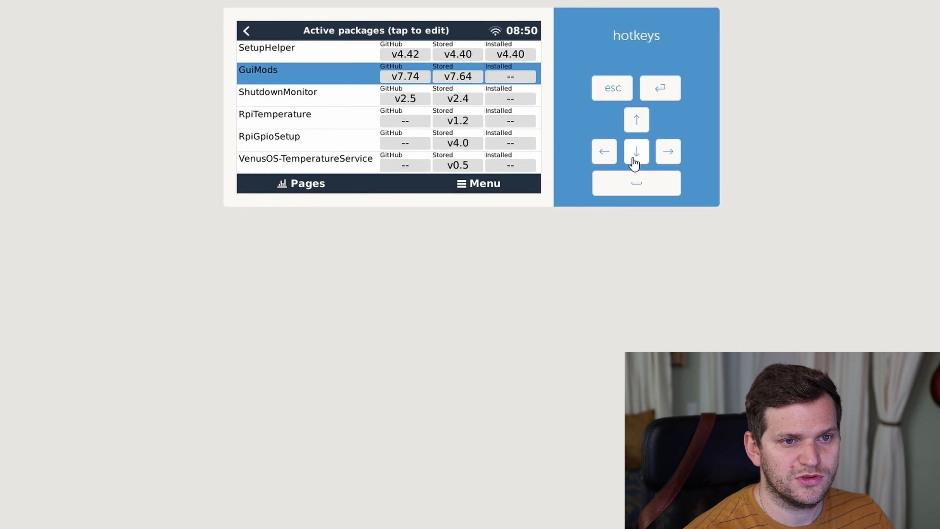
pyautogui.click(608, 159)
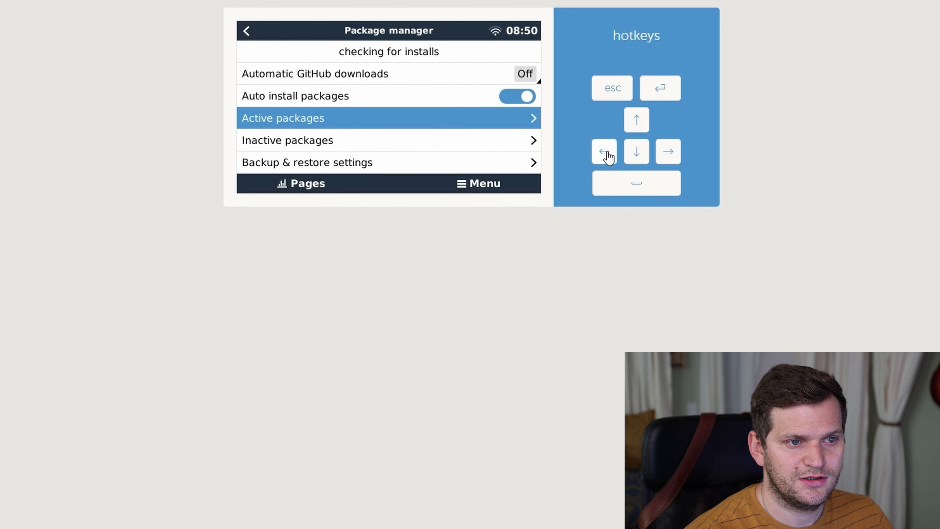
pyautogui.press('Right')
# Navigate through Settings into Package manager and open the Active packages list
pyautogui.click(636, 152)
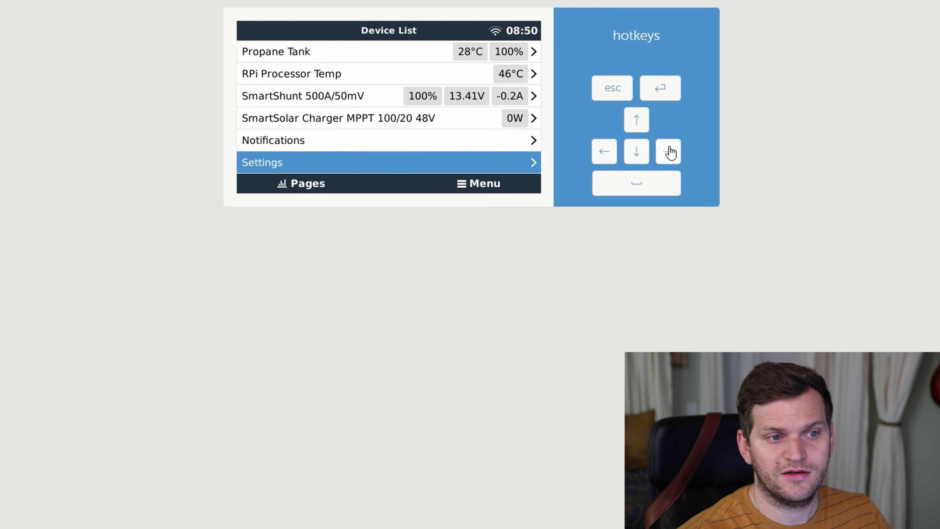
pyautogui.press('Return')
pyautogui.press('Down')
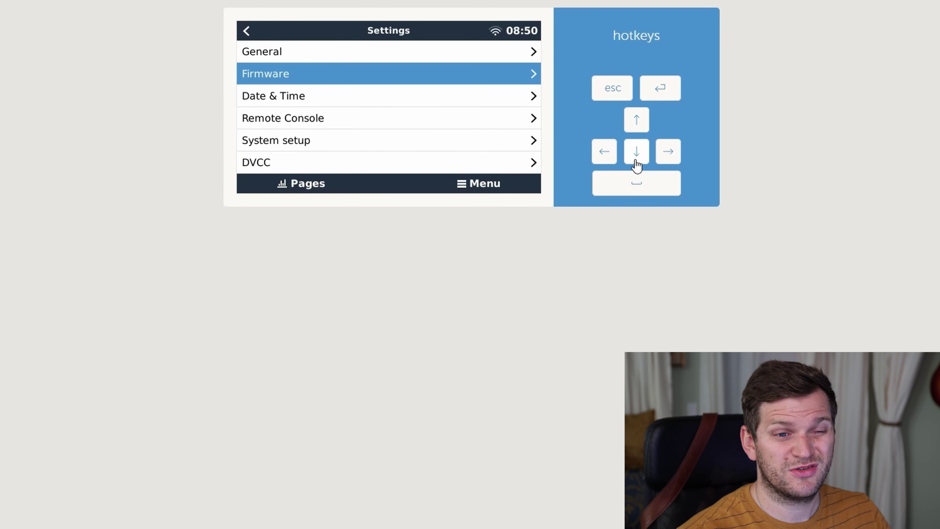
pyautogui.press('Down')
pyautogui.press('Down')
pyautogui.press('Down')
pyautogui.press('Down')
pyautogui.press('Down')
pyautogui.press('Down')
pyautogui.press('Down')
pyautogui.press('Down')
pyautogui.press('Down')
pyautogui.press('Down')
pyautogui.press('Down')
pyautogui.press('Down')
pyautogui.press('Down')
pyautogui.press('Down')
pyautogui.press('Down')
pyautogui.press('Down')
pyautogui.press('Down')
pyautogui.press('Down')
pyautogui.press('Down')
pyautogui.press('Down')
pyautogui.press('Down')
pyautogui.press('Down')
pyautogui.press('Down')
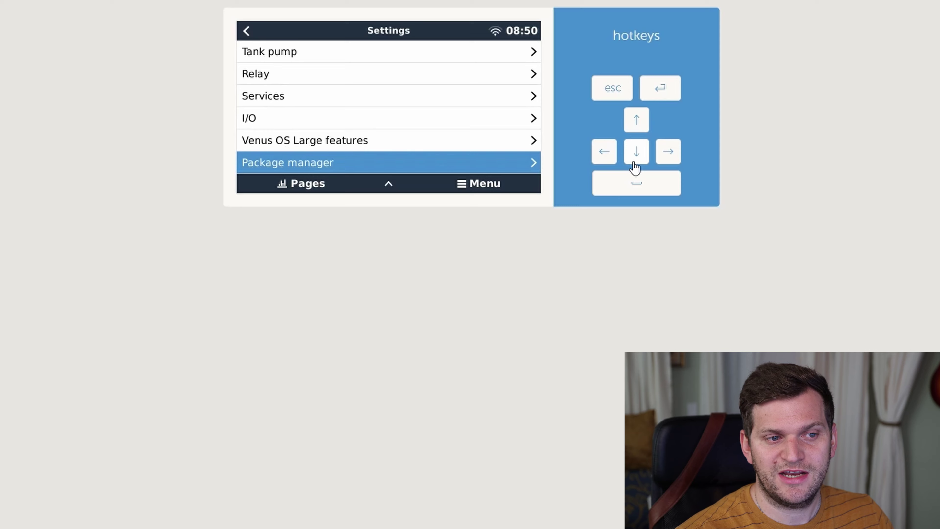
pyautogui.click(665, 165)
pyautogui.click(641, 161)
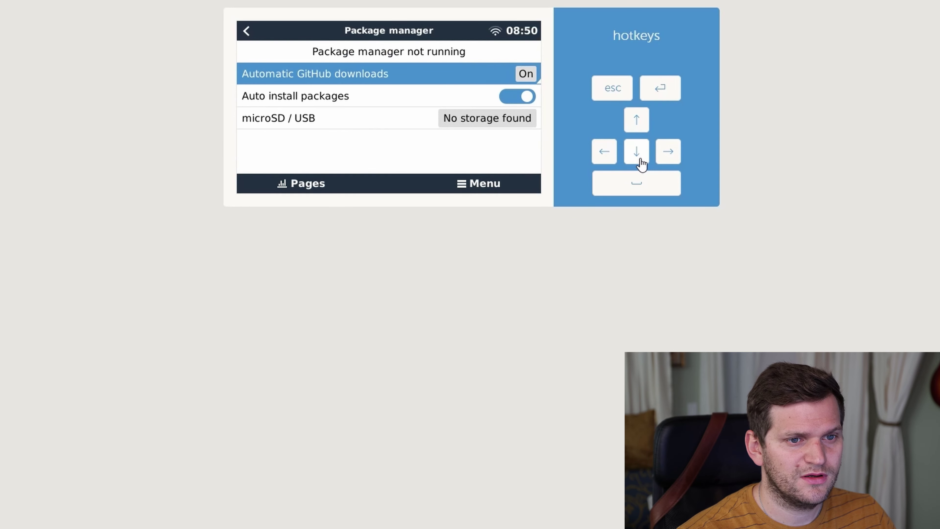
pyautogui.click(602, 160)
pyautogui.click(661, 152)
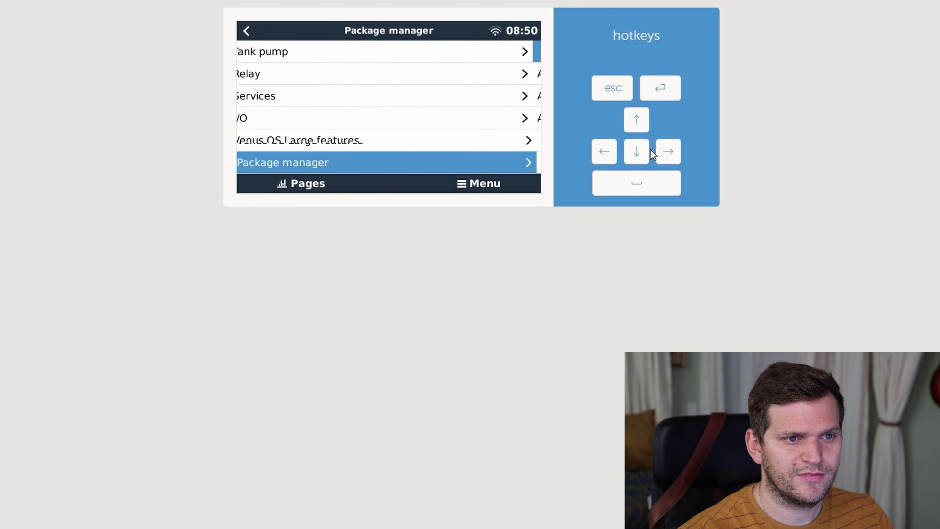
pyautogui.click(636, 153)
pyautogui.click(637, 153)
pyautogui.click(663, 153)
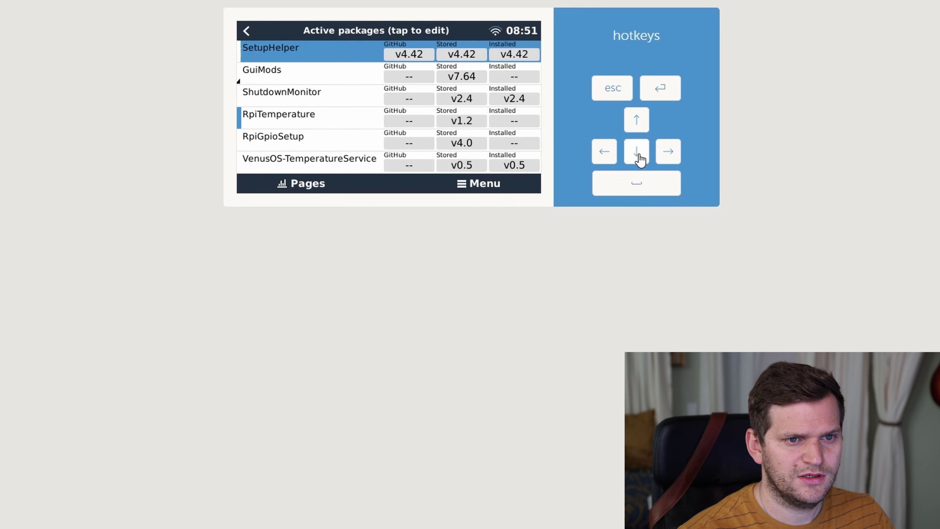
# Browse the active packages list and select the GuiMods package
pyautogui.click(639, 156)
pyautogui.click(639, 156)
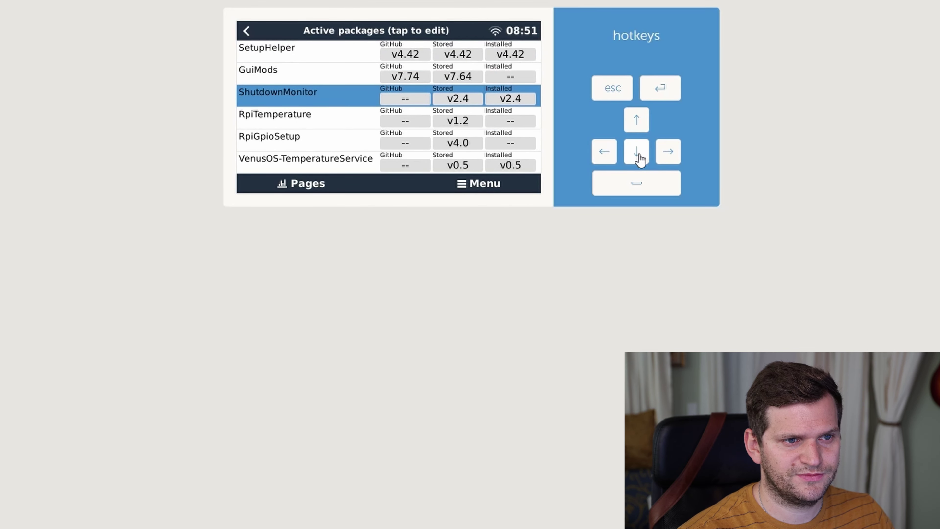
pyautogui.click(635, 156)
pyautogui.click(634, 158)
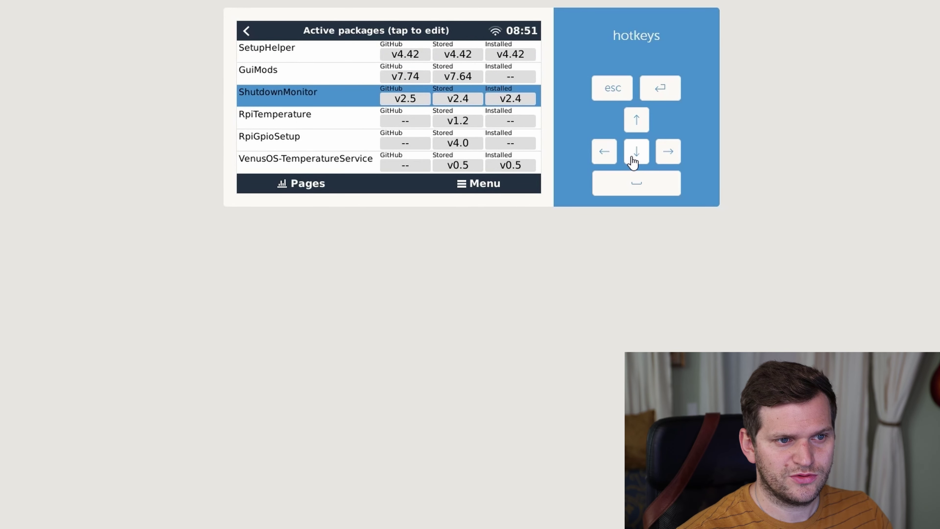
pyautogui.click(634, 161)
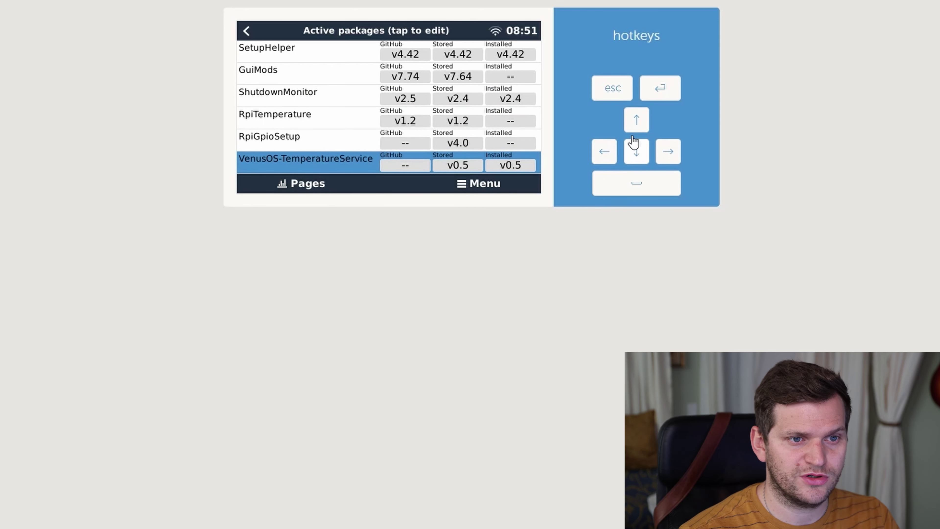
pyautogui.click(639, 127)
pyautogui.click(639, 128)
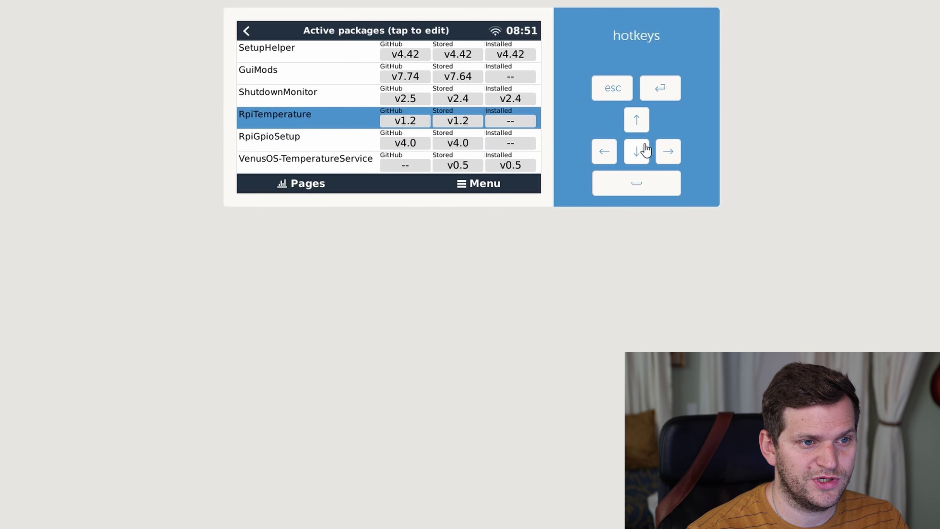
pyautogui.click(643, 152)
pyautogui.click(642, 152)
pyautogui.click(639, 124)
pyautogui.click(639, 123)
pyautogui.click(639, 123)
pyautogui.click(639, 123)
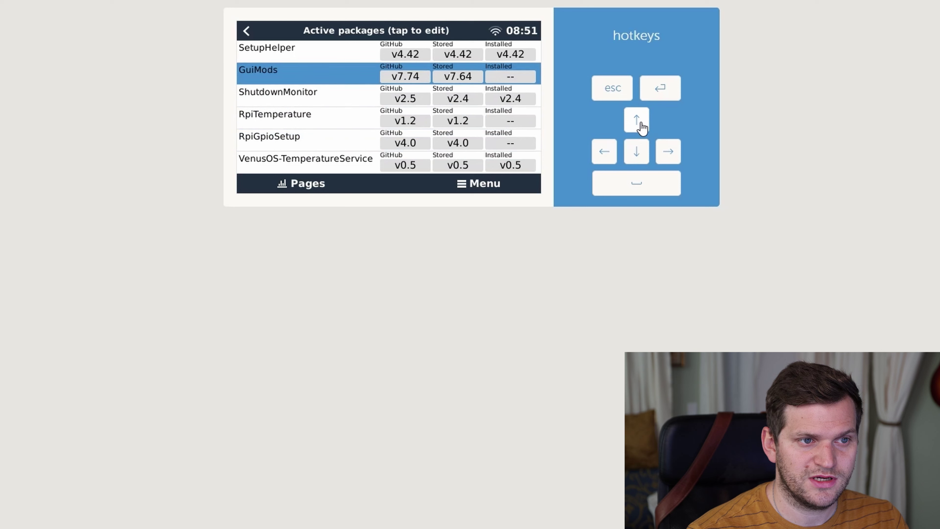
# Install GuiMods from its package editor, then dismiss the 'file set incomplete' notice
pyautogui.click(449, 74)
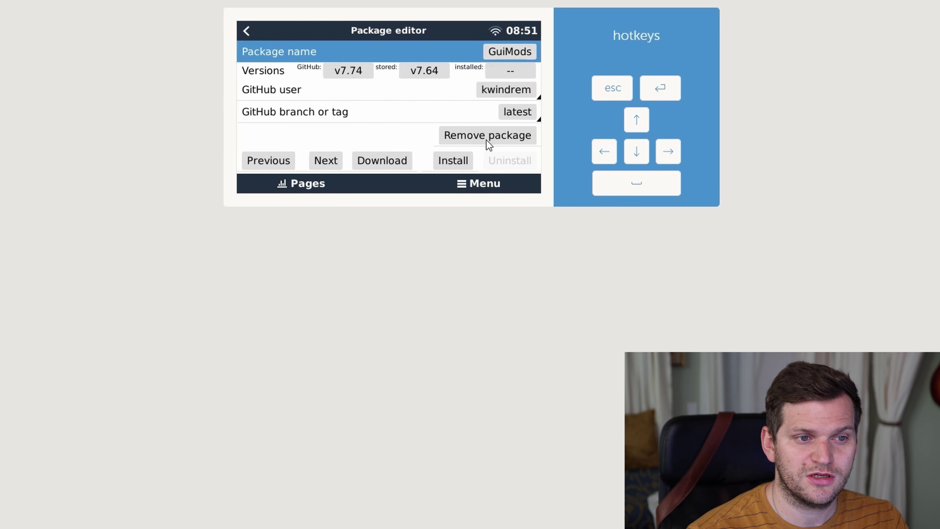
pyautogui.click(463, 160)
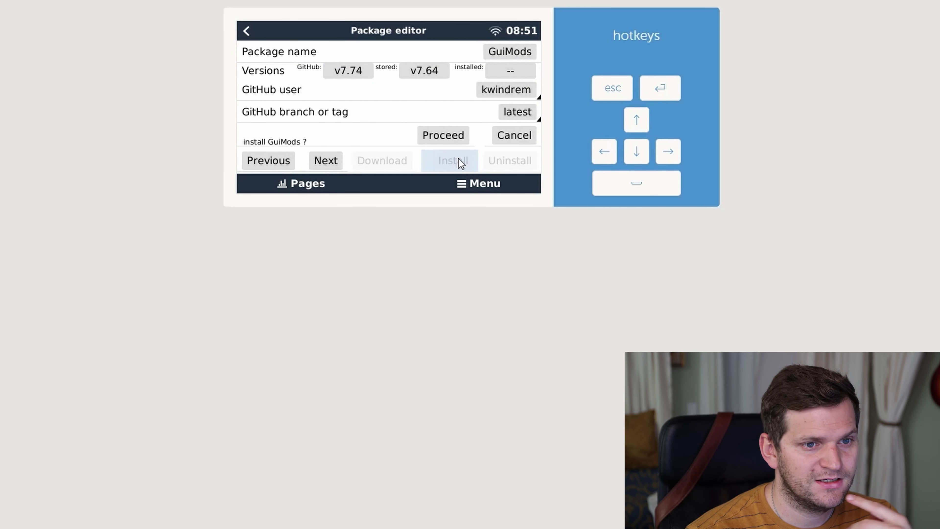
pyautogui.click(459, 133)
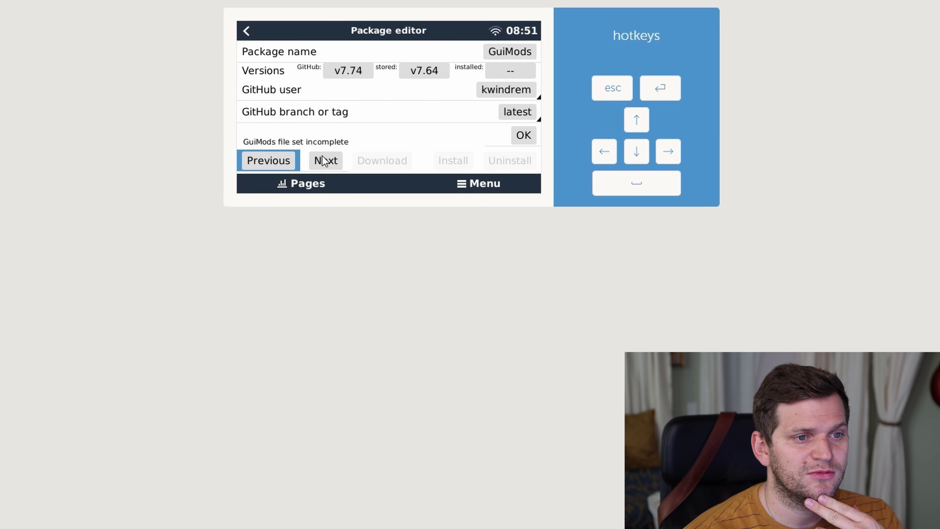
pyautogui.click(523, 137)
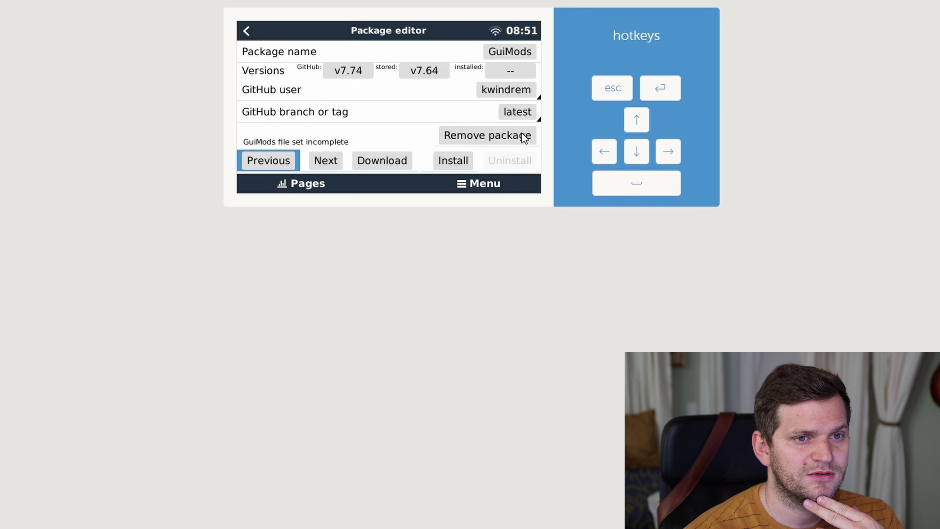
# Remove the GuiMods package and return to the Package manager page
pyautogui.click(524, 136)
pyautogui.click(459, 135)
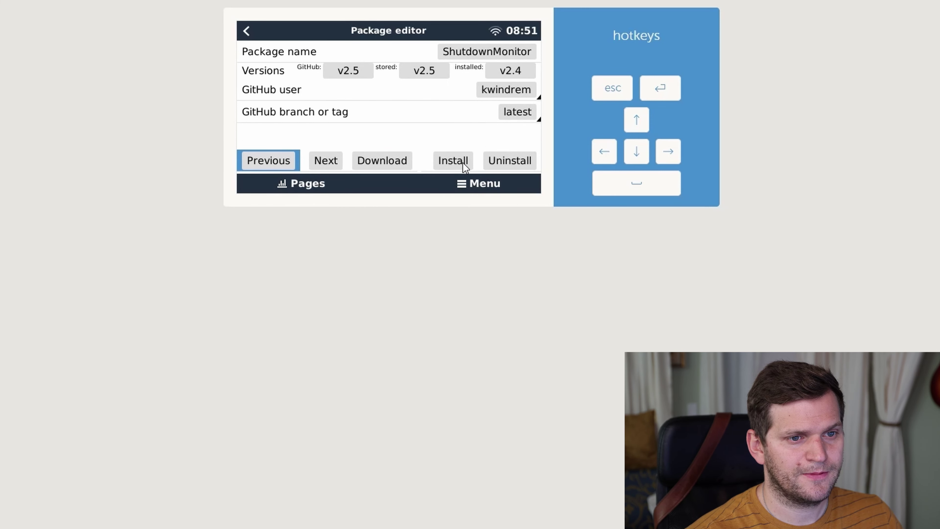
pyautogui.click(244, 28)
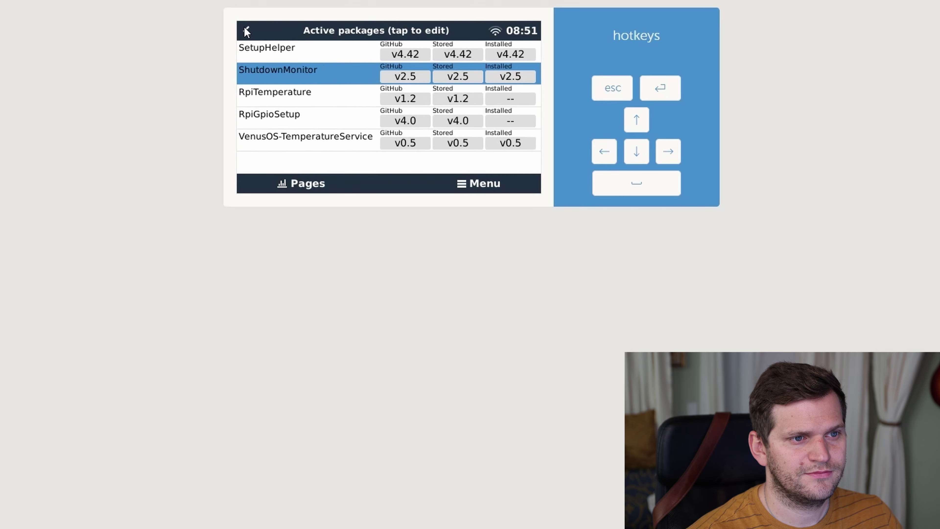
pyautogui.click(245, 28)
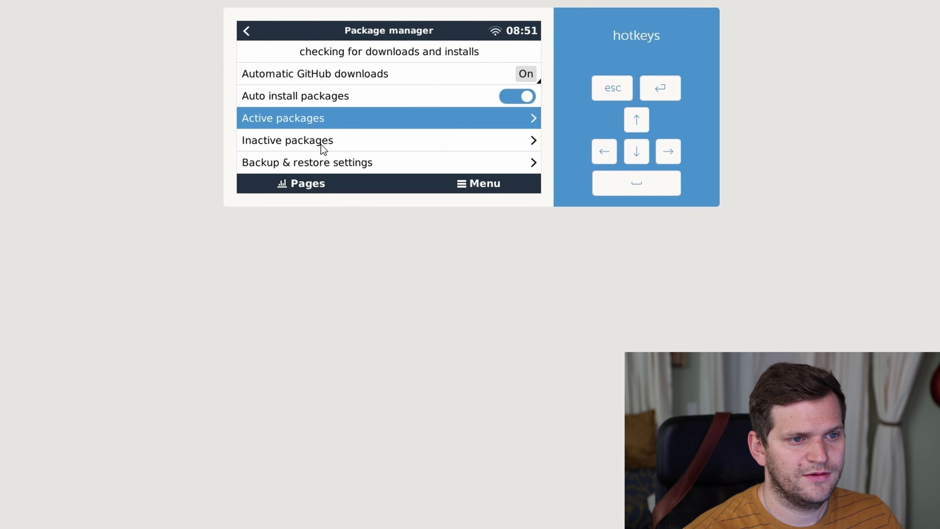
# Add GuiMods back to active packages from the Inactive packages list
pyautogui.click(321, 145)
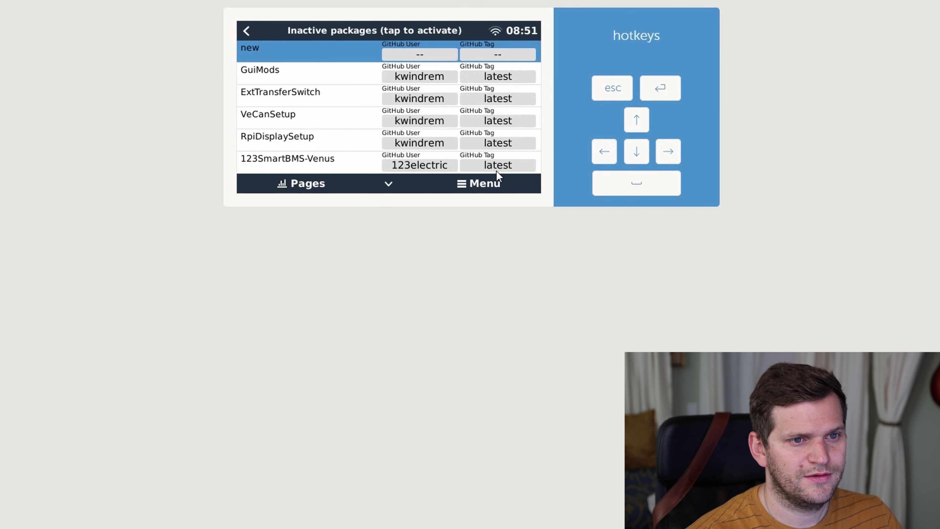
pyautogui.click(319, 76)
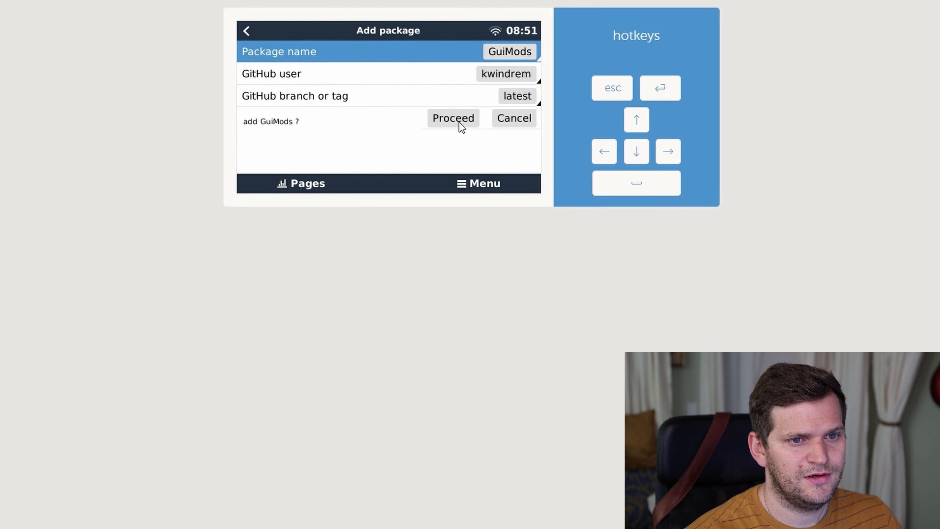
pyautogui.click(459, 119)
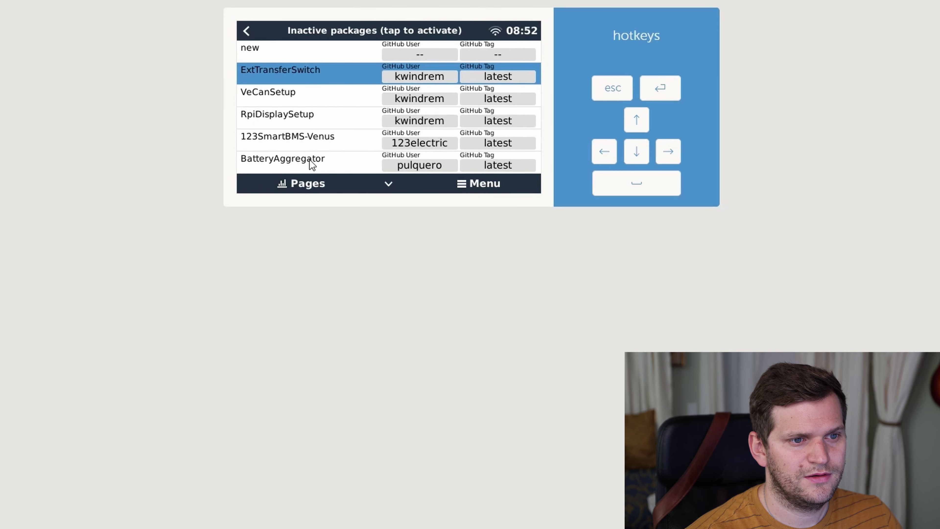
pyautogui.click(247, 30)
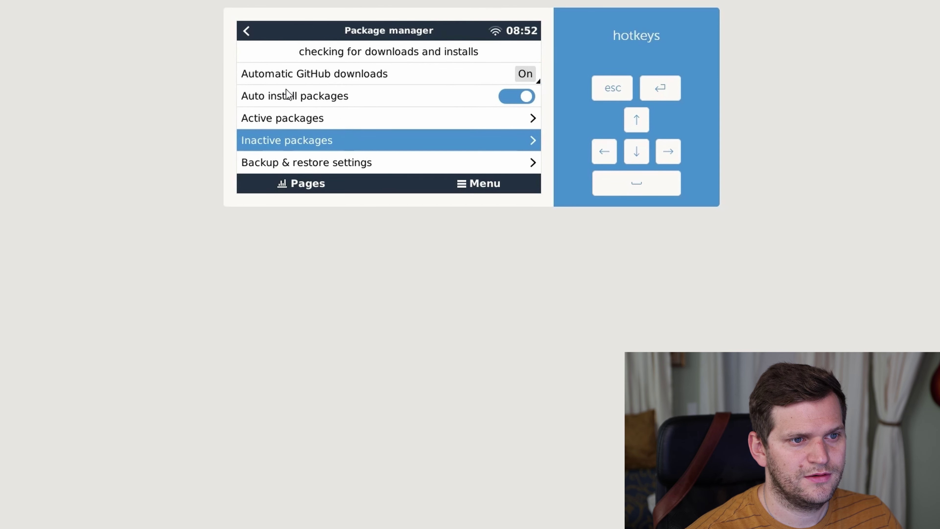
pyautogui.click(290, 118)
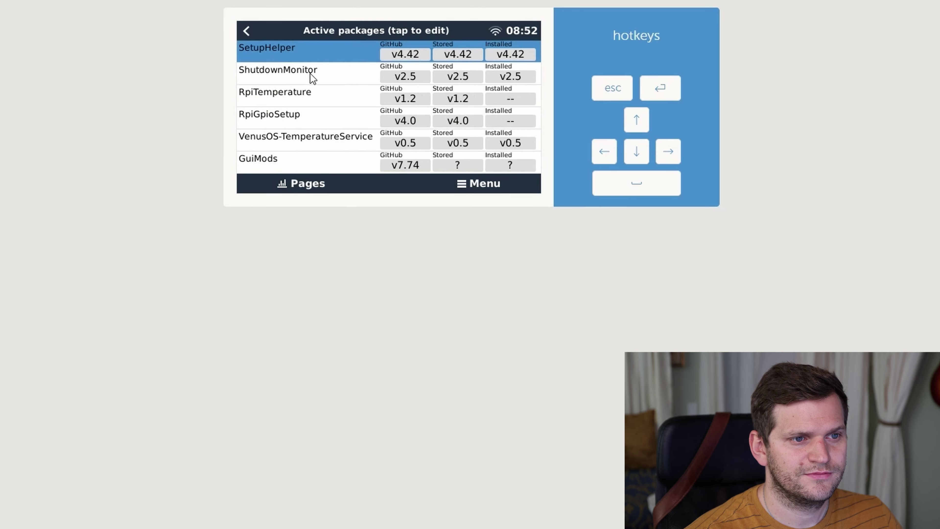
# Download GuiMods v7.74 from GitHub with Proceed, then repeat the download once more
pyautogui.click(289, 163)
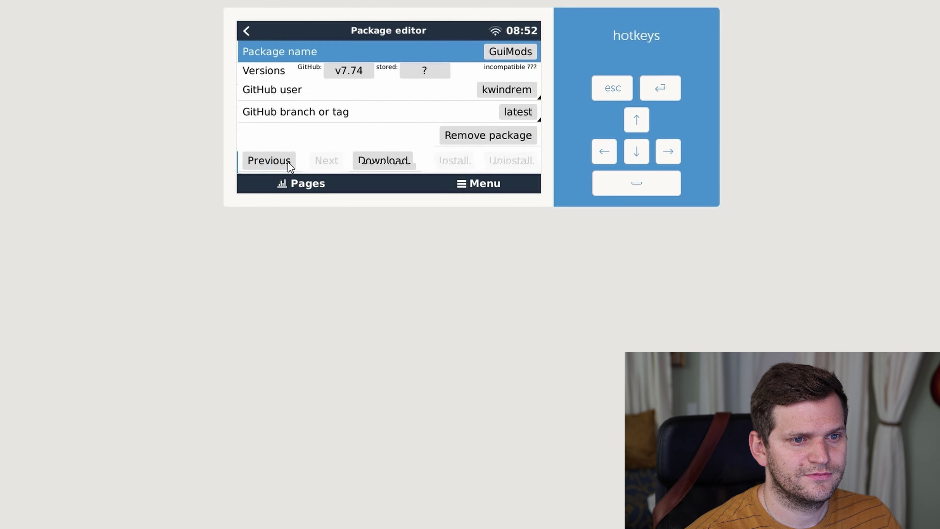
pyautogui.click(369, 160)
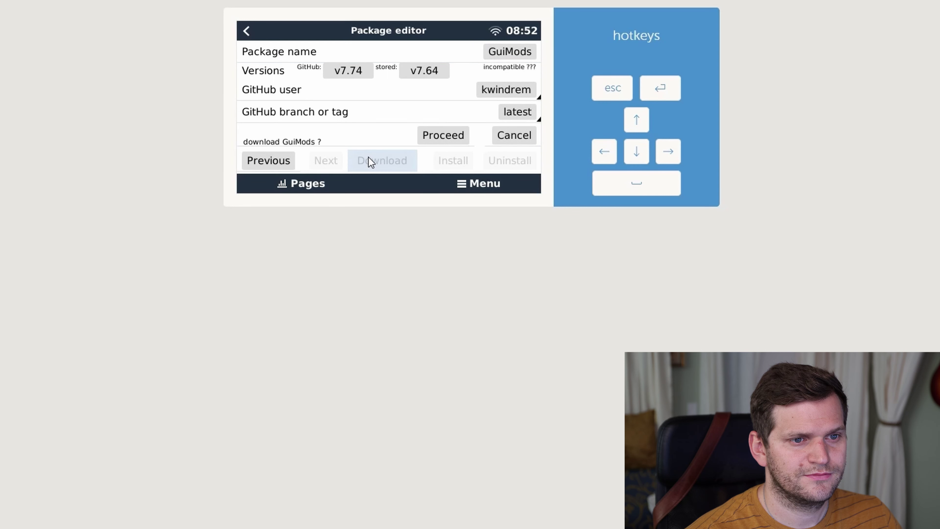
pyautogui.click(427, 137)
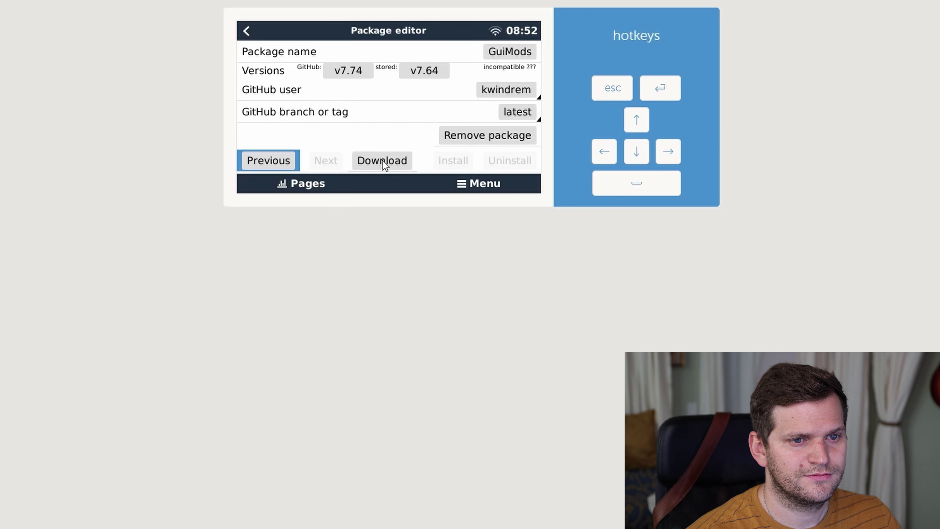
pyautogui.click(248, 31)
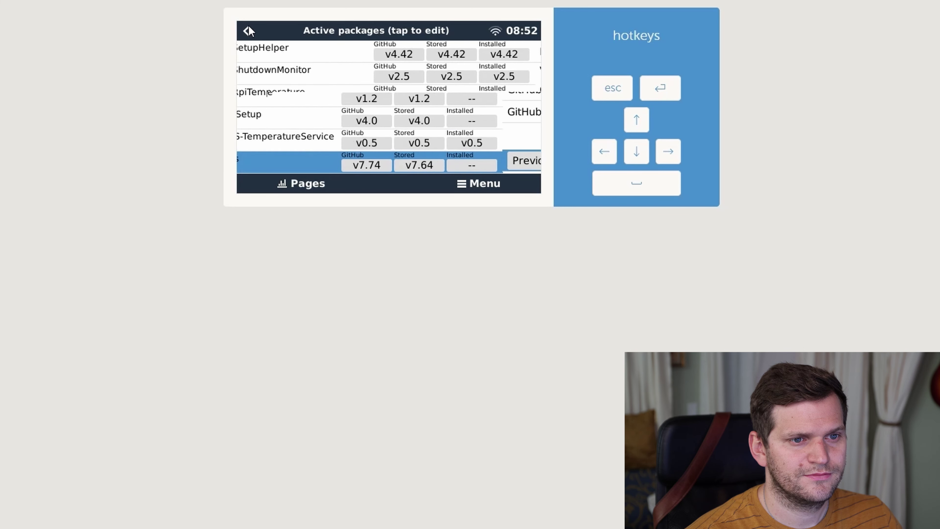
pyautogui.click(480, 163)
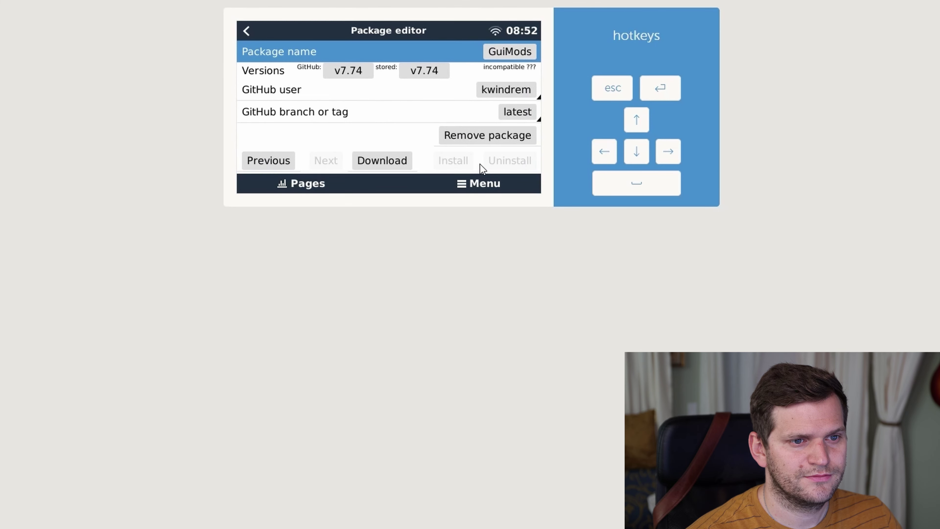
pyautogui.click(378, 160)
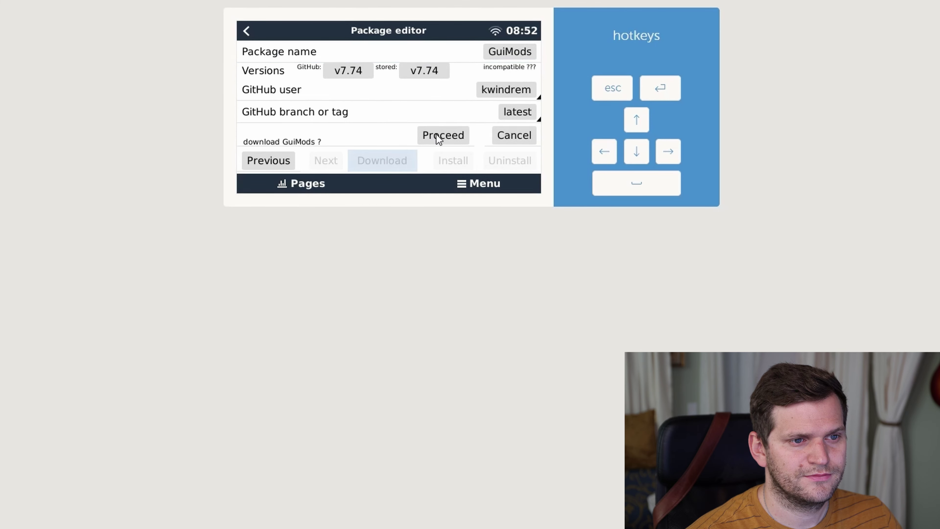
pyautogui.click(439, 137)
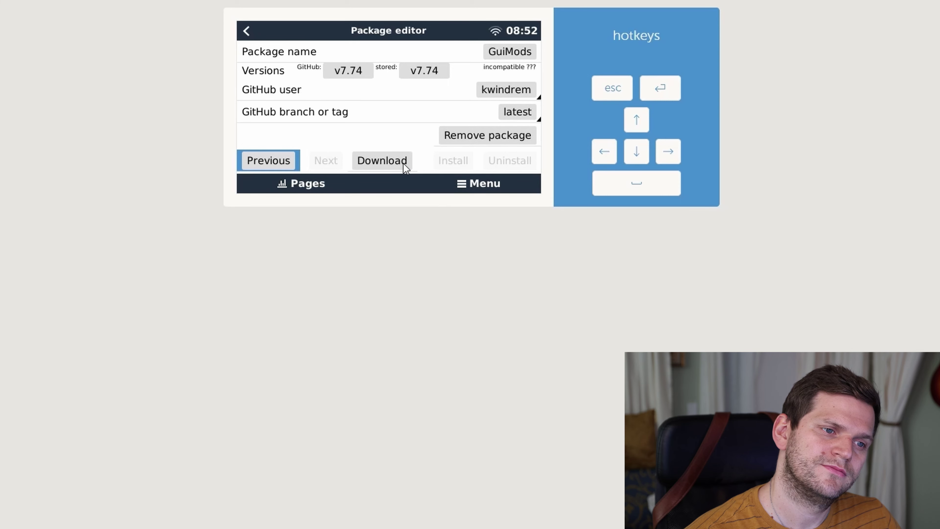
pyautogui.click(248, 28)
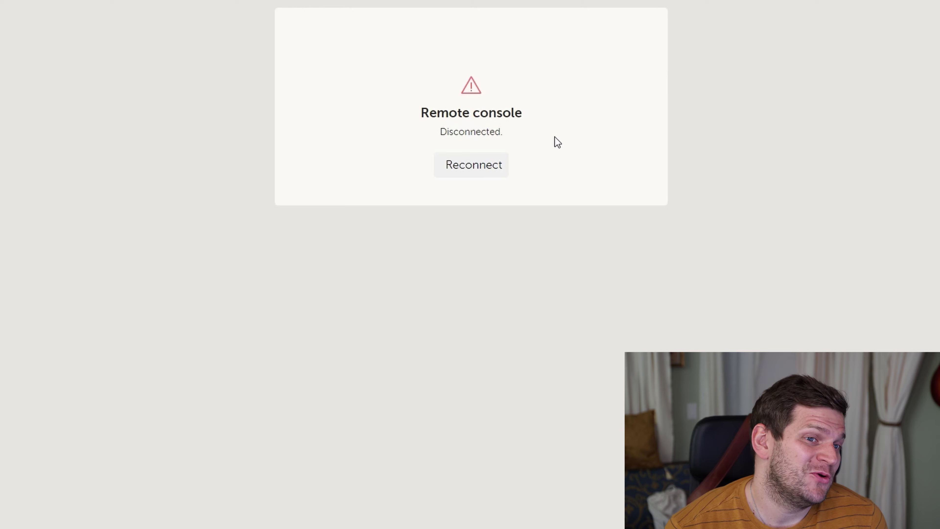
# Reconnect, switch to the dark-themed overview, and open the Device List from its navigation bar
pyautogui.click(470, 171)
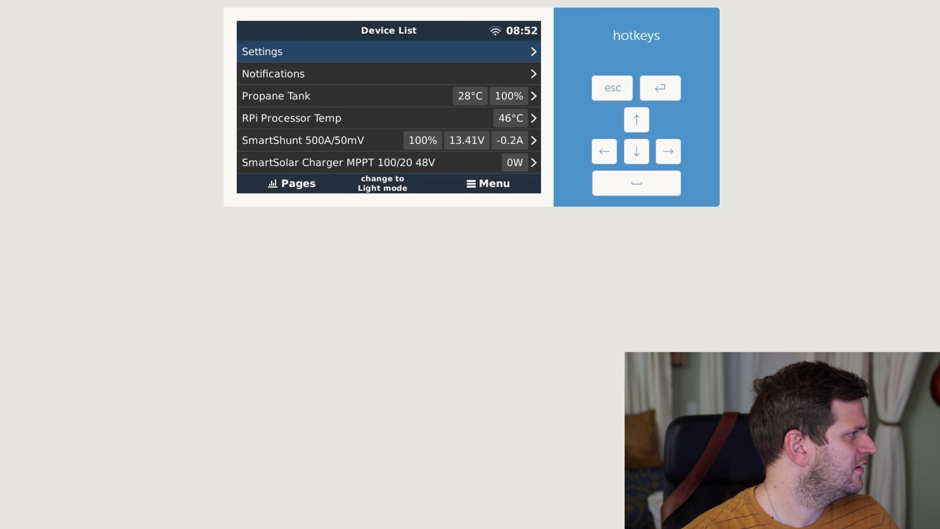
pyautogui.press('Escape')
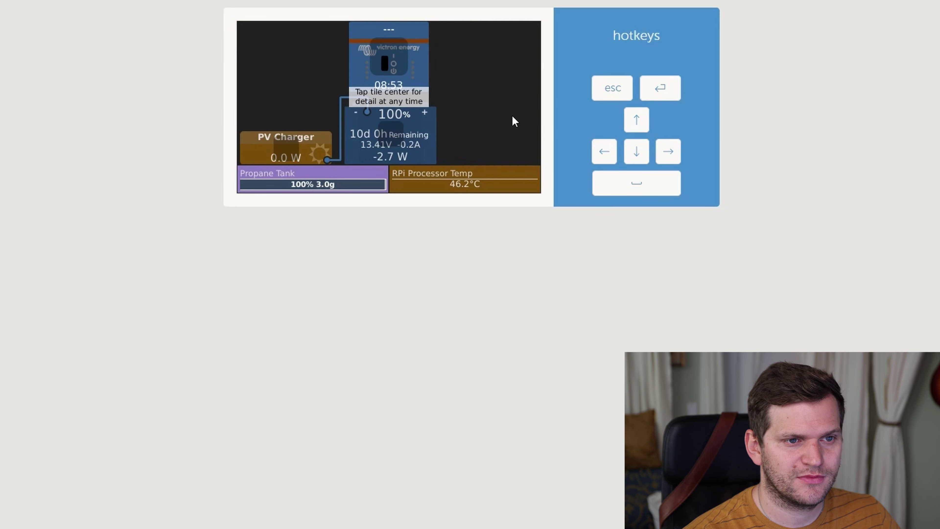
pyautogui.click(512, 114)
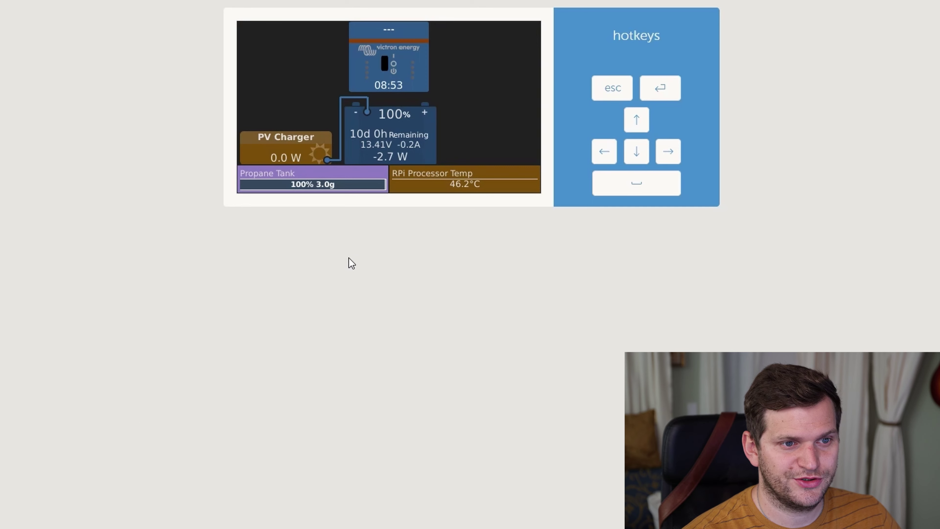
pyautogui.click(491, 161)
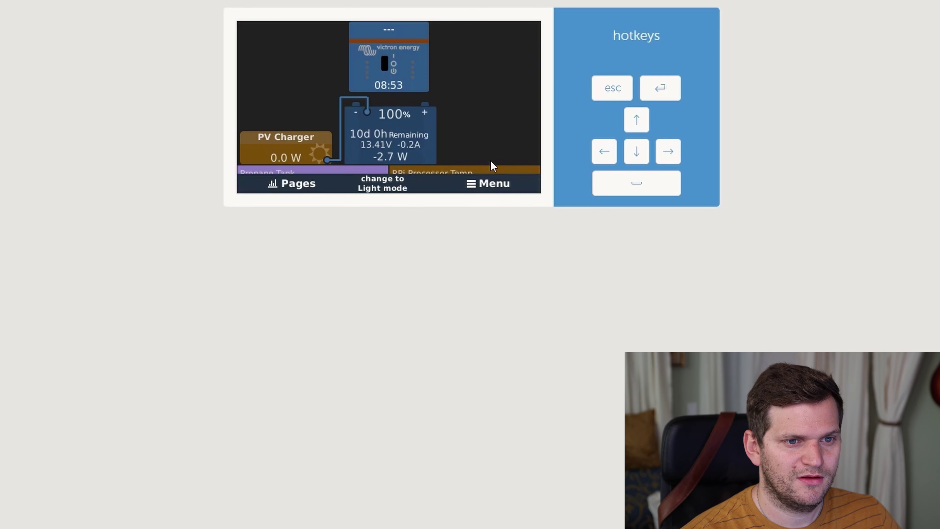
pyautogui.click(493, 178)
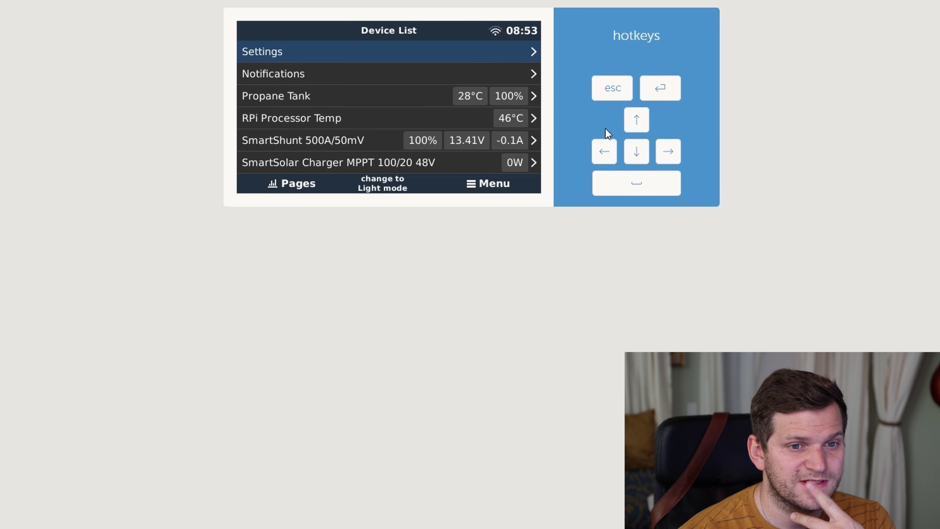
# Check for updates under Settings > Firmware > Online updates, confirming v3.01 is the latest
pyautogui.click(632, 156)
pyautogui.click(632, 155)
pyautogui.click(633, 154)
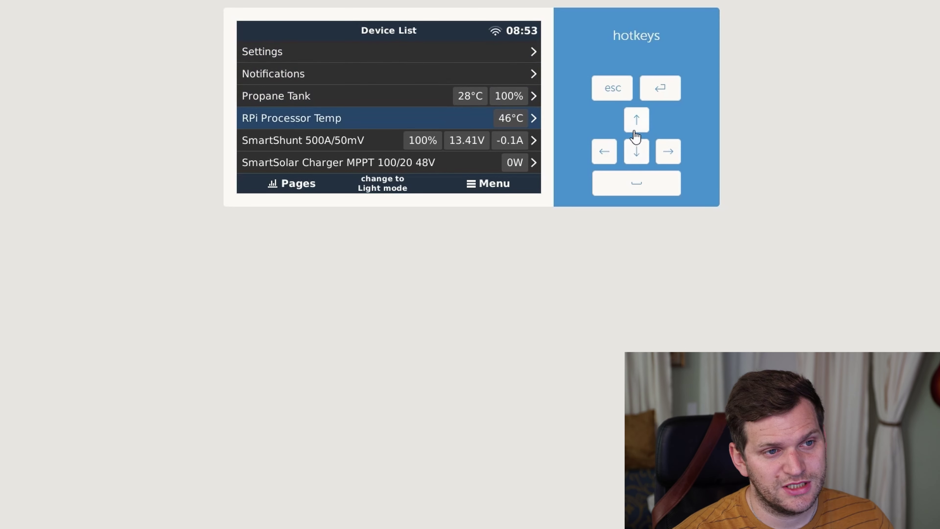
pyautogui.click(636, 120)
pyautogui.click(636, 120)
pyautogui.click(636, 119)
pyautogui.click(668, 152)
pyautogui.click(671, 155)
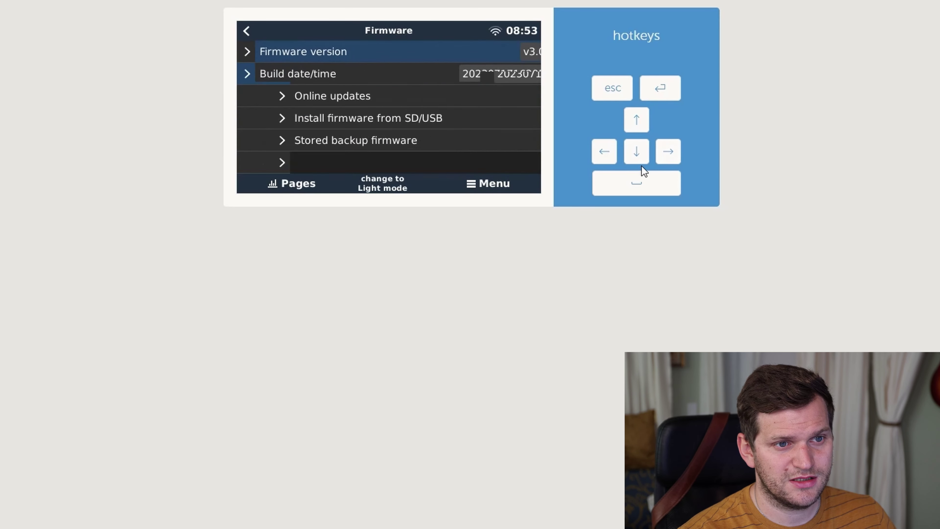
pyautogui.click(636, 151)
pyautogui.click(636, 152)
pyautogui.click(636, 152)
pyautogui.click(637, 127)
pyautogui.click(668, 152)
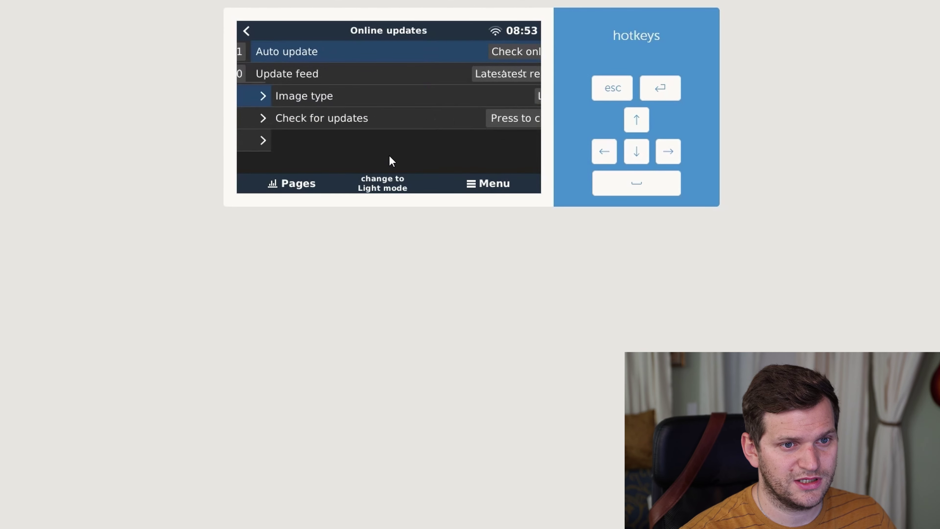
pyautogui.click(478, 115)
pyautogui.click(478, 114)
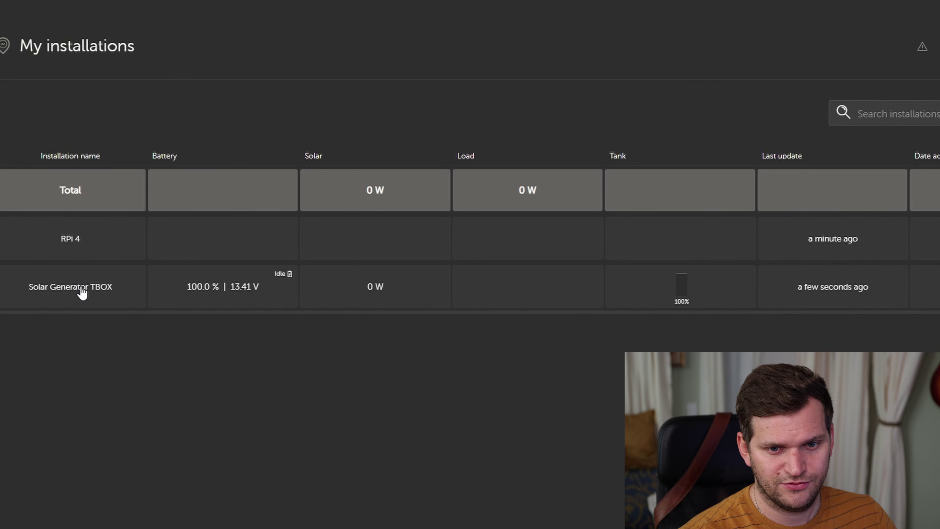
# Open the Solar Generator TBOX dashboard, check the RPi card's last-updated time, and reload with F5
pyautogui.click(82, 291)
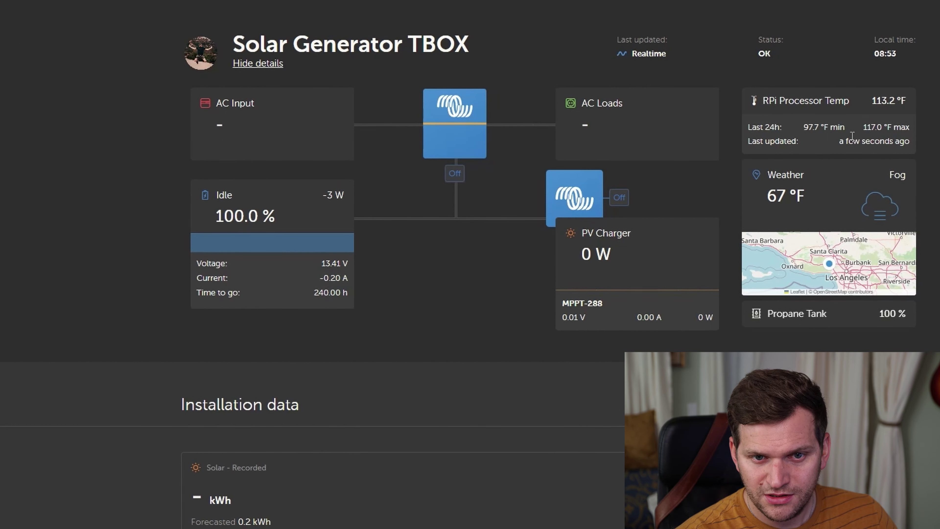
pyautogui.moveTo(852, 137); pyautogui.dragTo(917, 144)
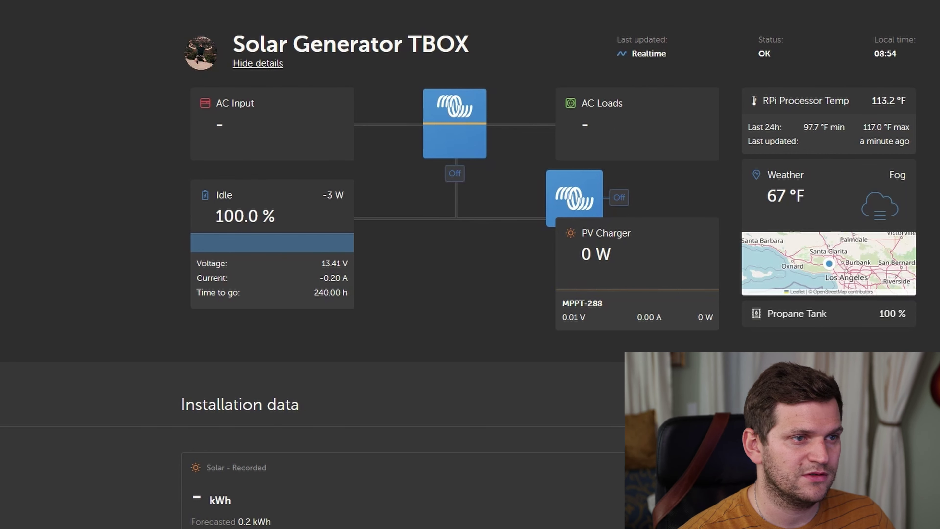
pyautogui.press('F5')
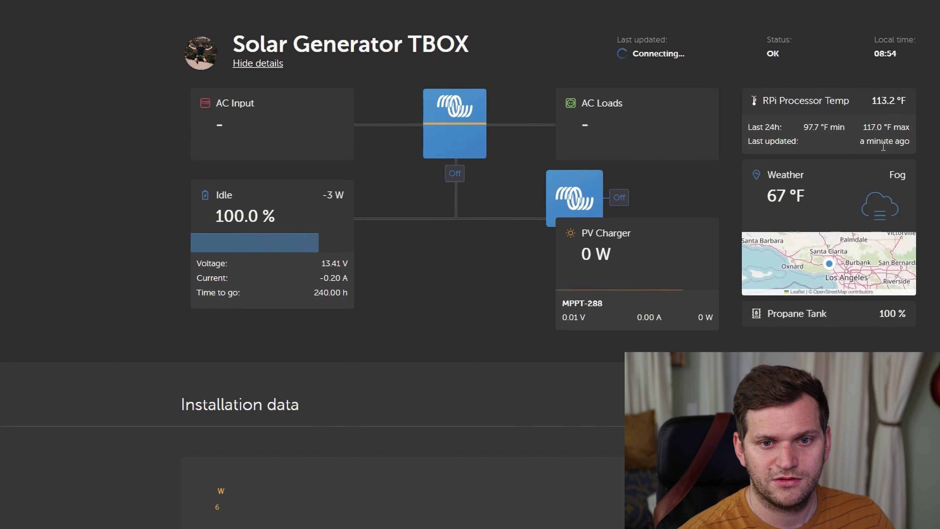